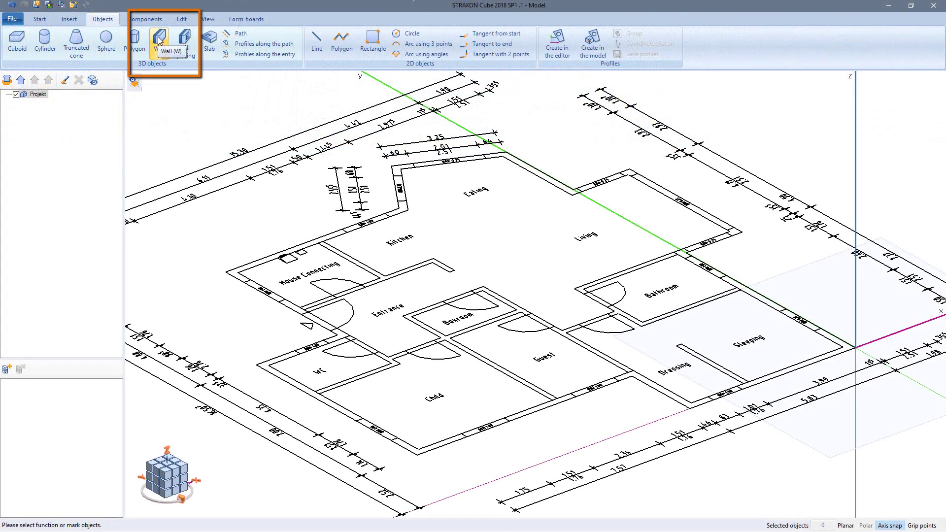
Step: Start a wall with 24 cm thickness, 325 cm height and concrete class C25/30 as its material
left_click(158, 40)
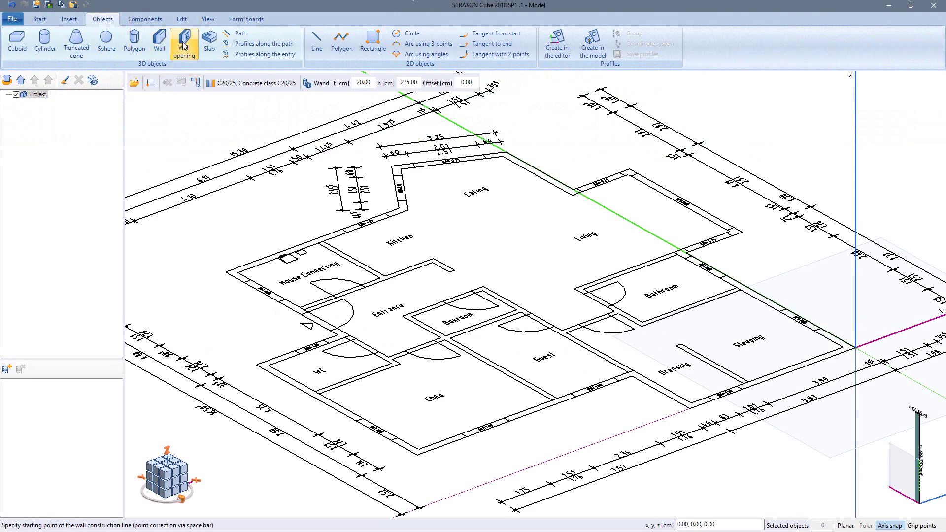
left_click(375, 85)
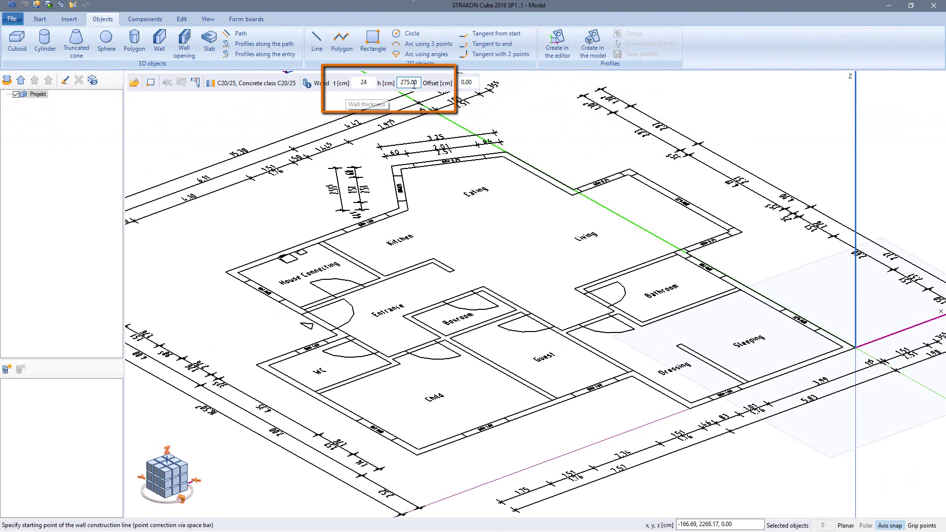
left_click(399, 84)
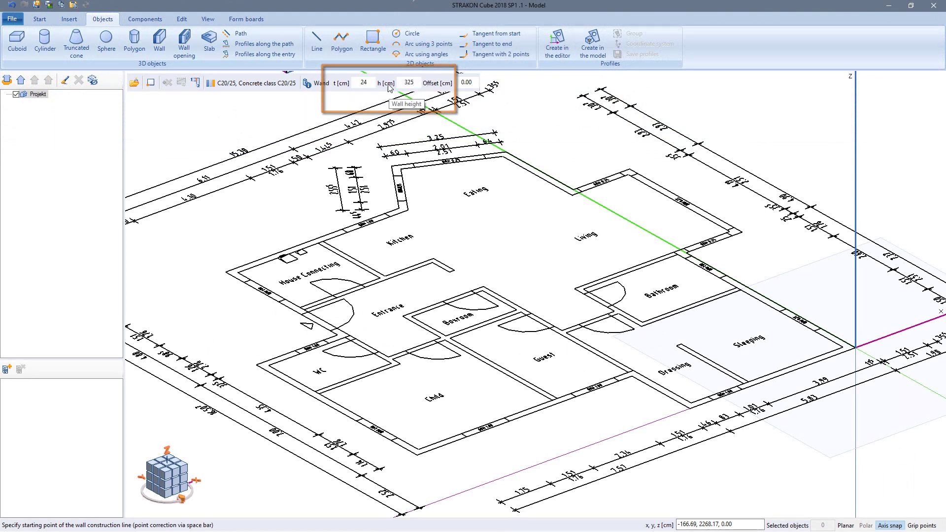
left_click(271, 85)
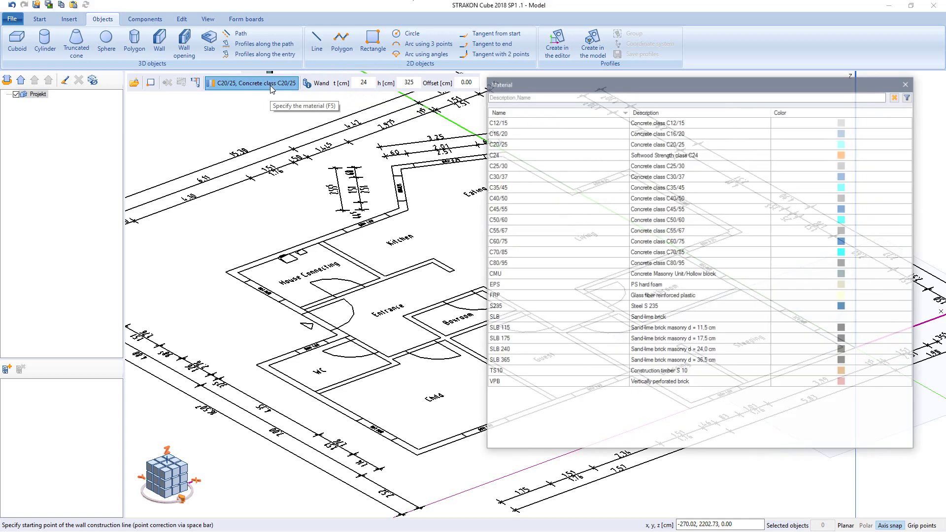
double_click(499, 166)
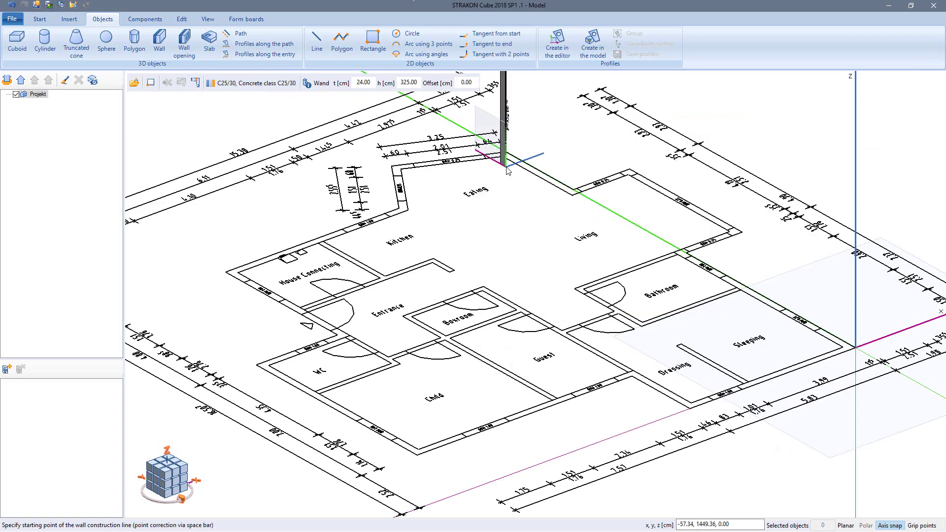
Step: Draw the first outer wall from the origin corner along Sleeping and Dressing, with its thickness switched to the inner side of the plan
left_click(855, 349)
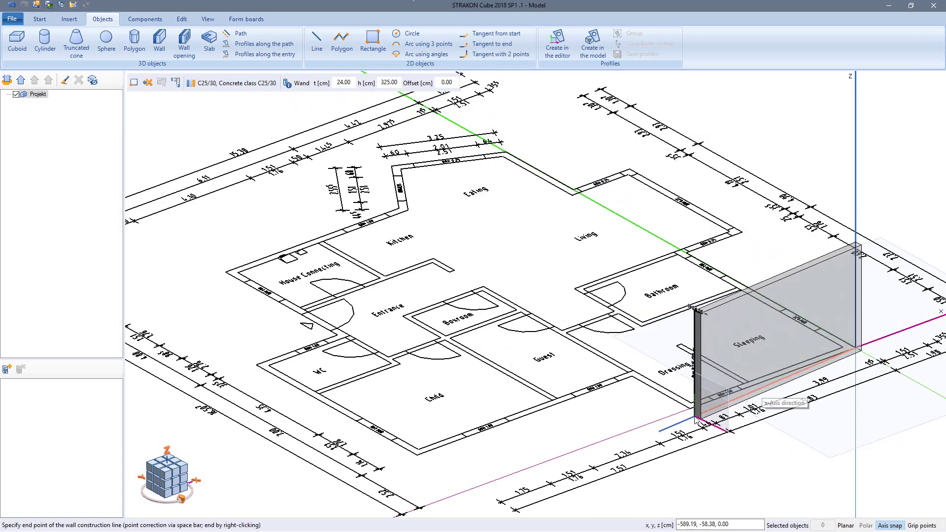
left_click(134, 84)
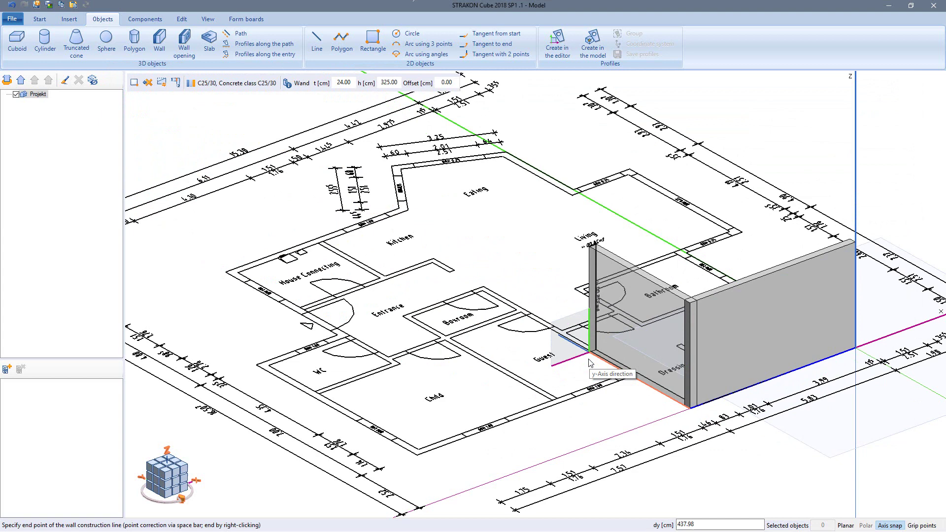
Step: Set the wall height to 375 cm, switch the corner connection type and draw the short return wall between Dressing and Guest
left_click(398, 83)
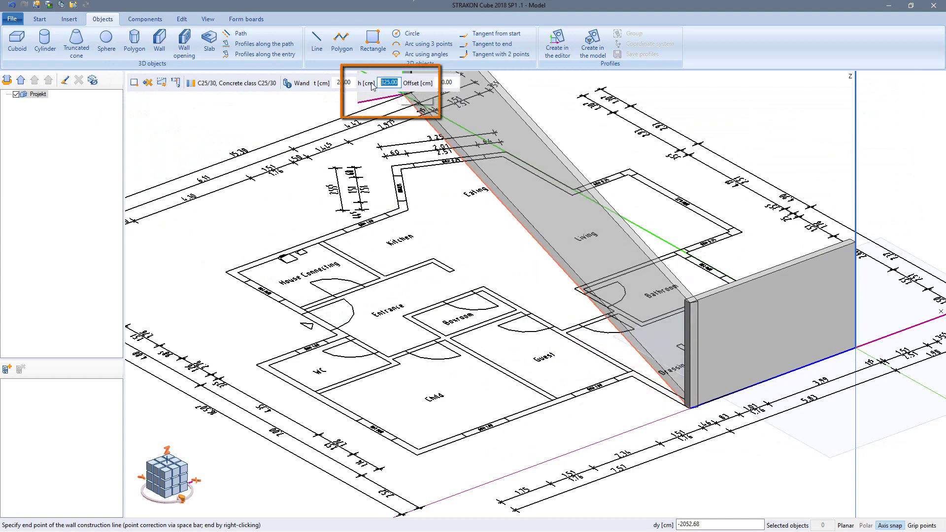
type("375")
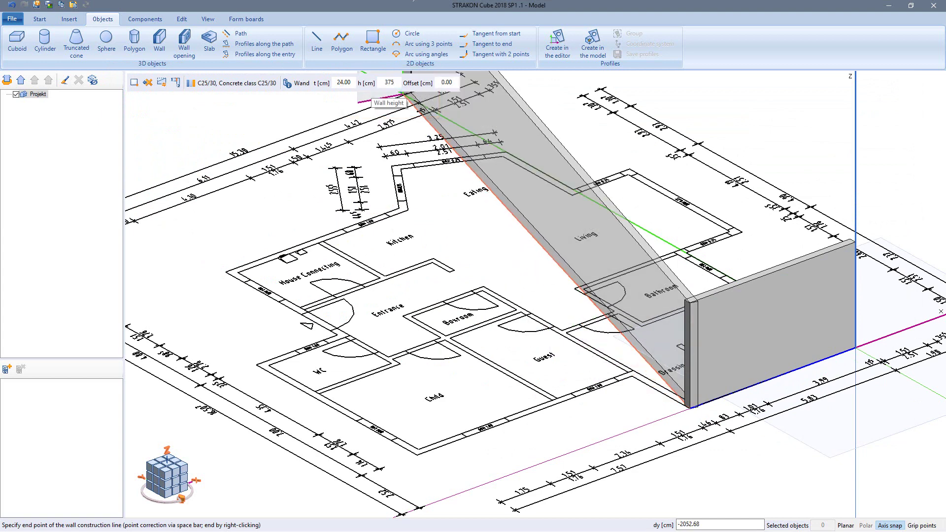
key("Return")
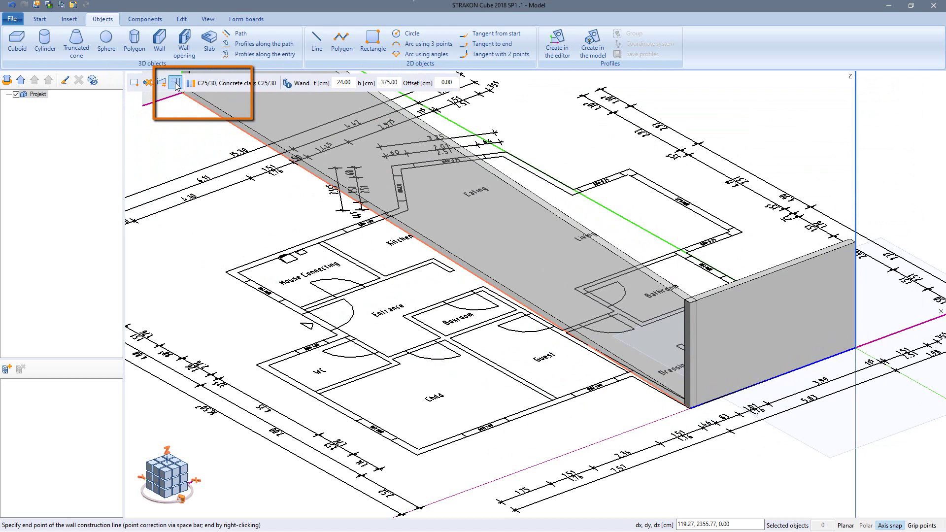
left_click(176, 80)
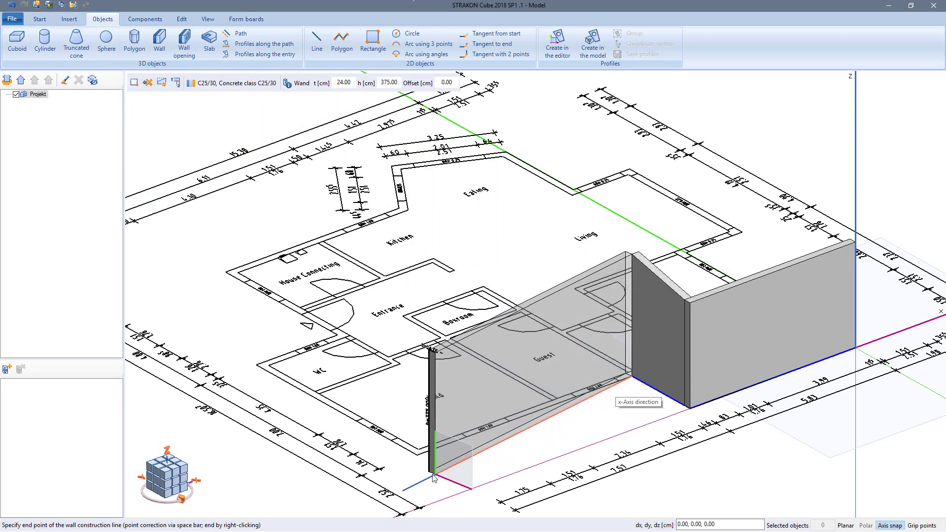
Step: Draw the outer wall along Guest and Child, delete its end point and place it again at the plan's outer corner
left_click(419, 458)
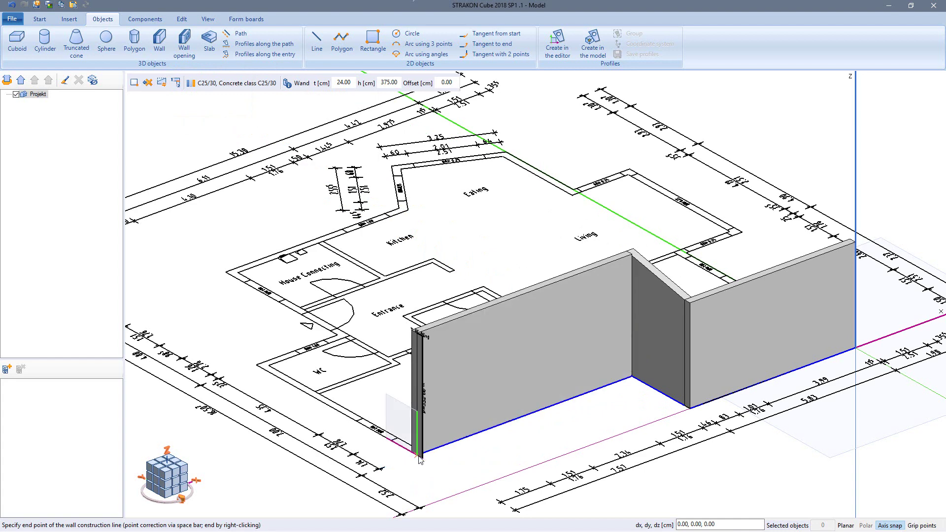
left_click(148, 84)
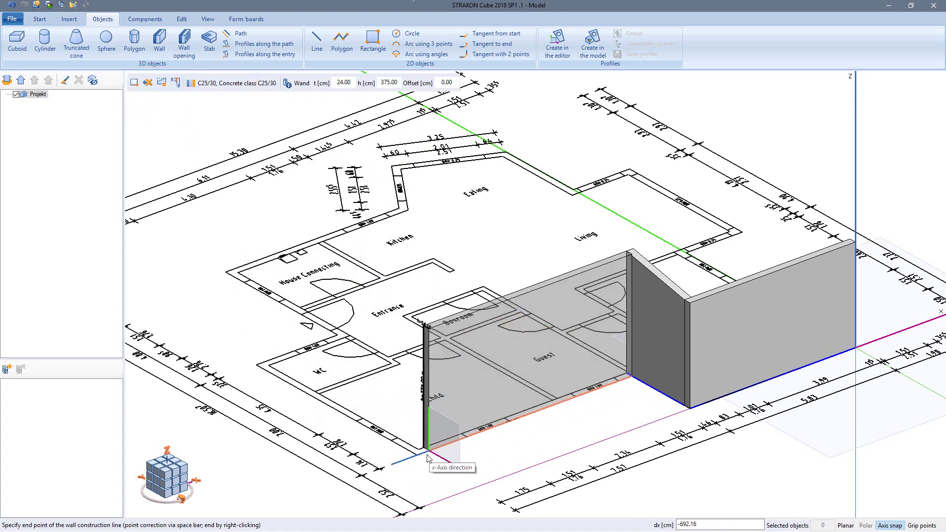
left_click(418, 457)
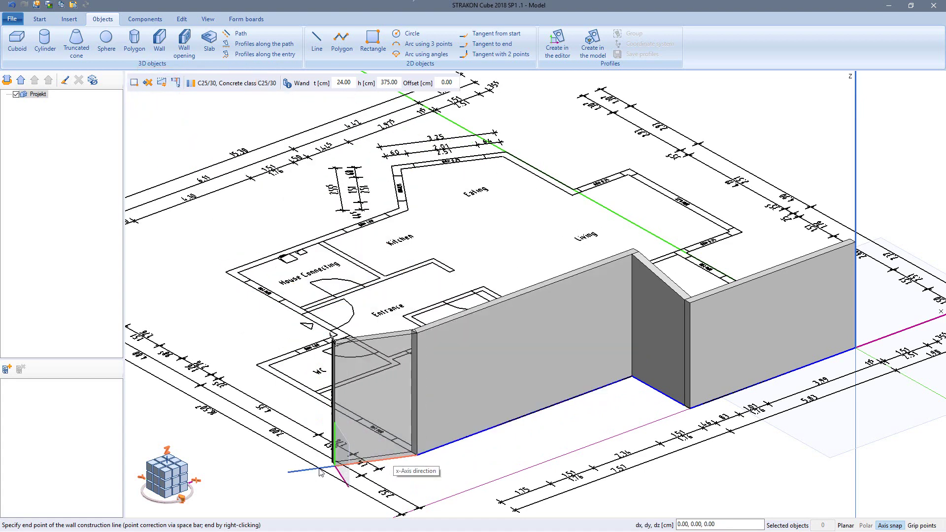
Step: In top view, set the wall height to 450 cm and draw the outer walls around Child and WC to the entrance corner
left_click(167, 463)
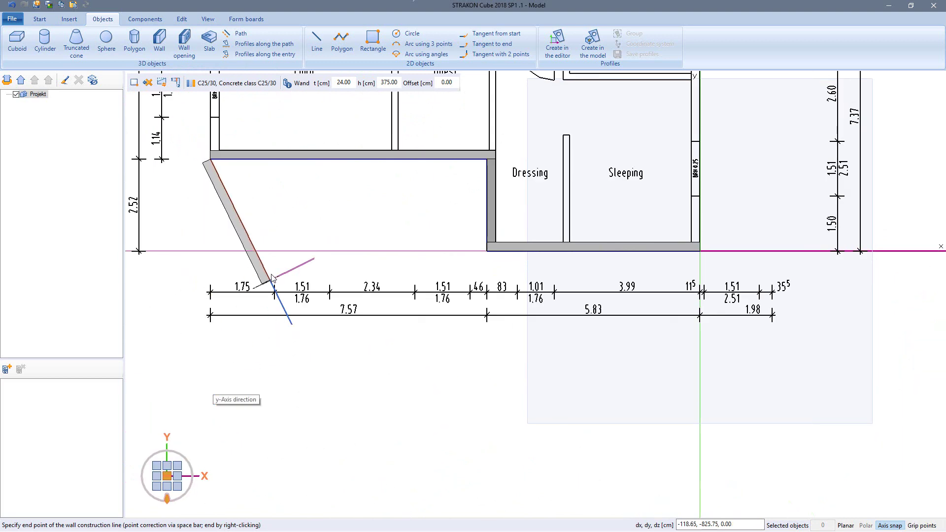
middle_click_drag(290, 198, 292, 531)
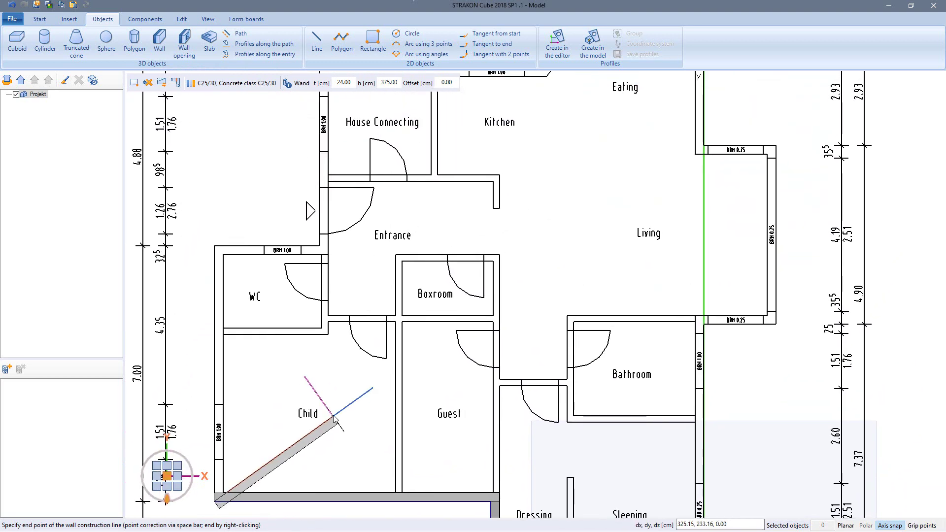
scroll(330, 404, "down", 2)
type("450")
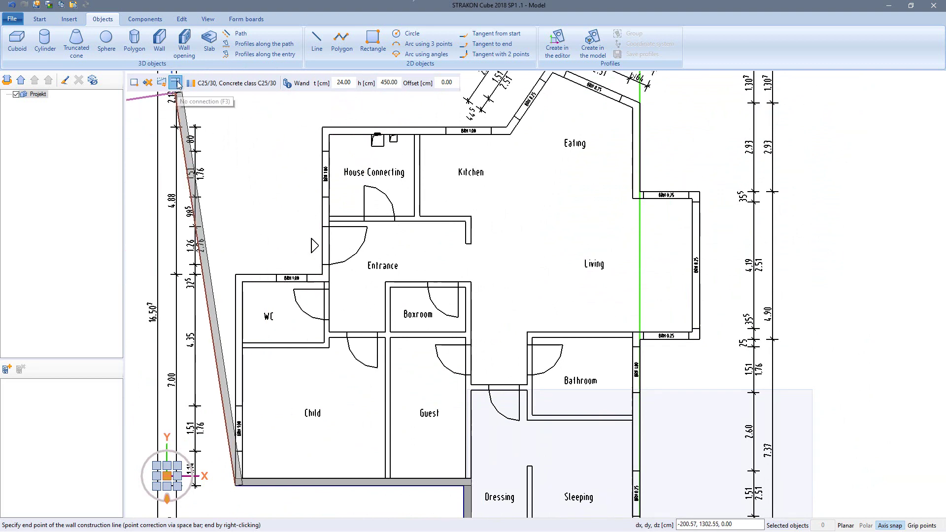
left_click(236, 275)
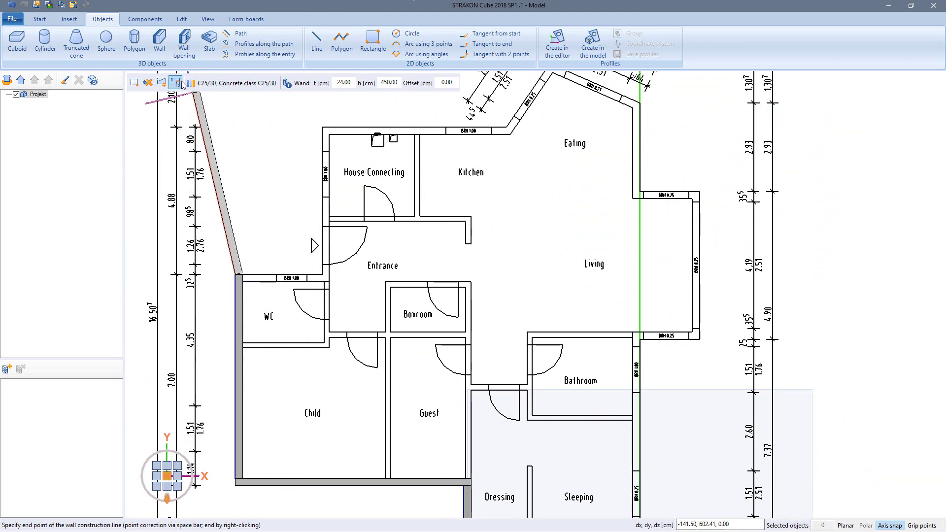
left_click(325, 275)
Step: Set the wall height to 325 cm, switch the connection type and draw the outer walls past Entrance, House Connecting and Kitchen
left_click_drag(400, 85, 370, 88)
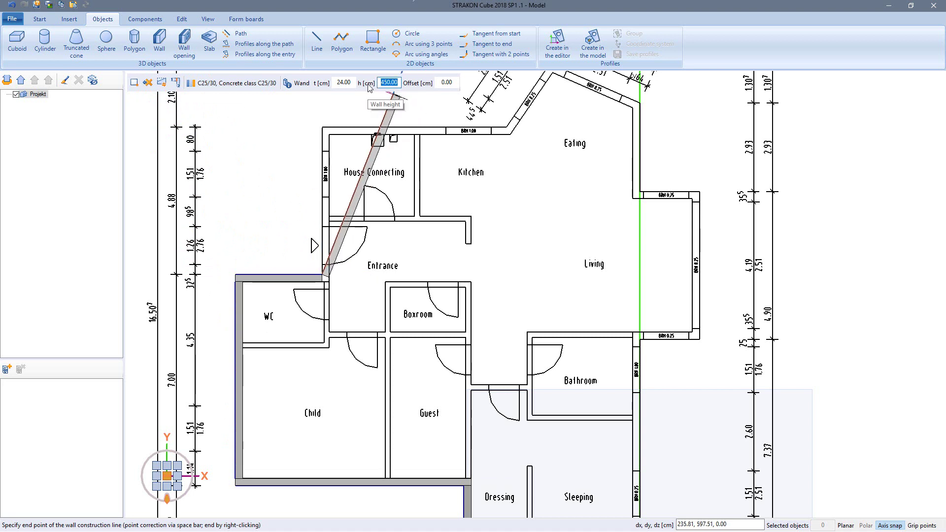
type("325")
key("Return")
left_click(176, 83)
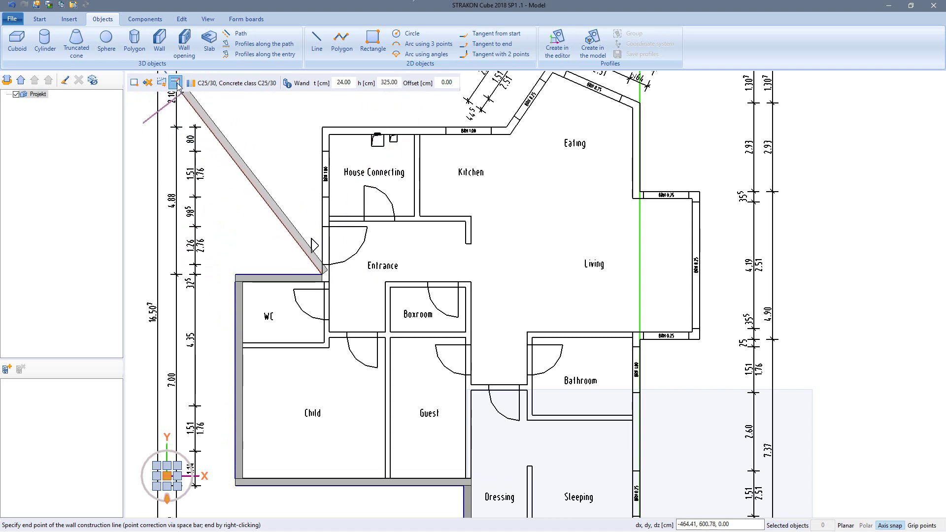
left_click(325, 131)
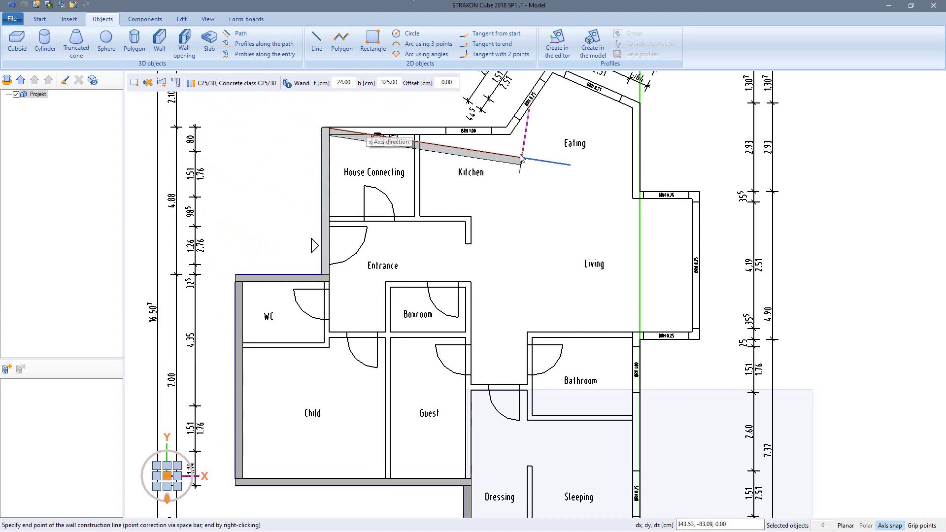
left_click(507, 127)
Step: In an isometric view, switch the corner connection type and draw the two angled outer walls around Eating
middle_click_drag(573, 127, 551, 102)
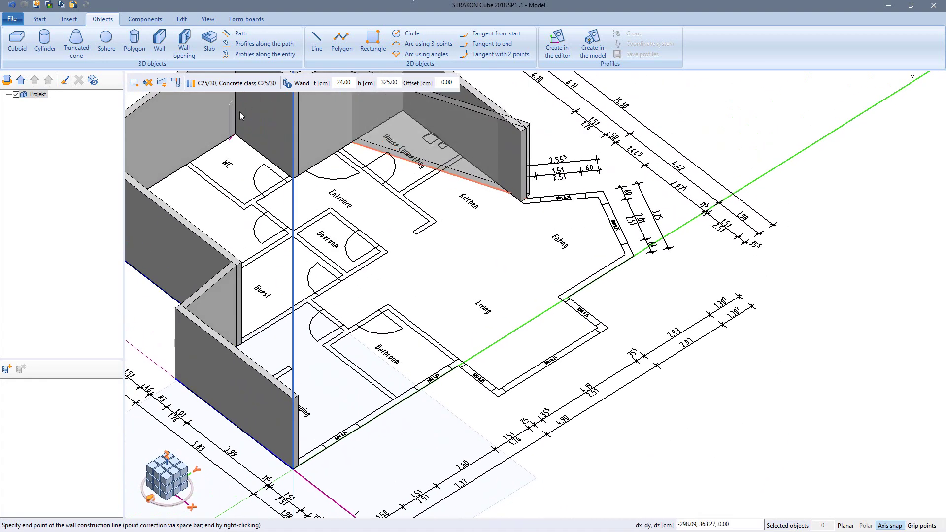
left_click(176, 84)
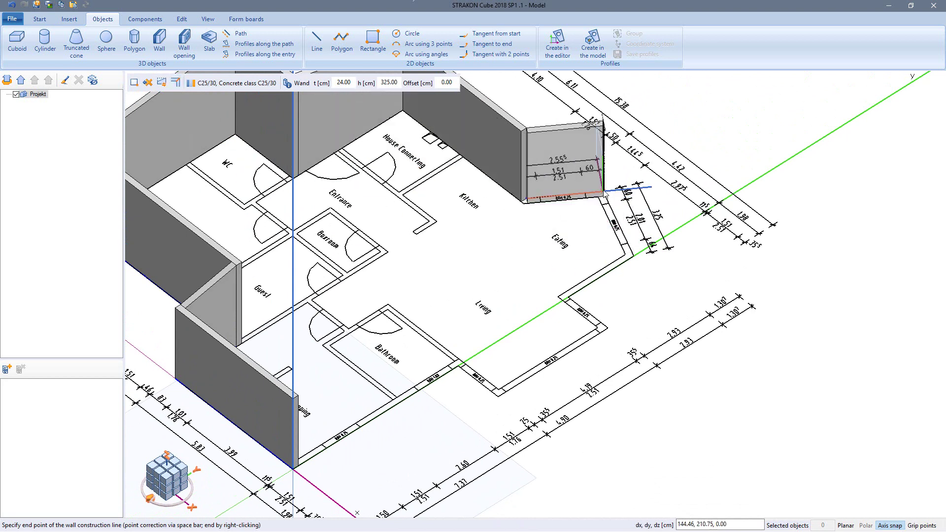
left_click(605, 194)
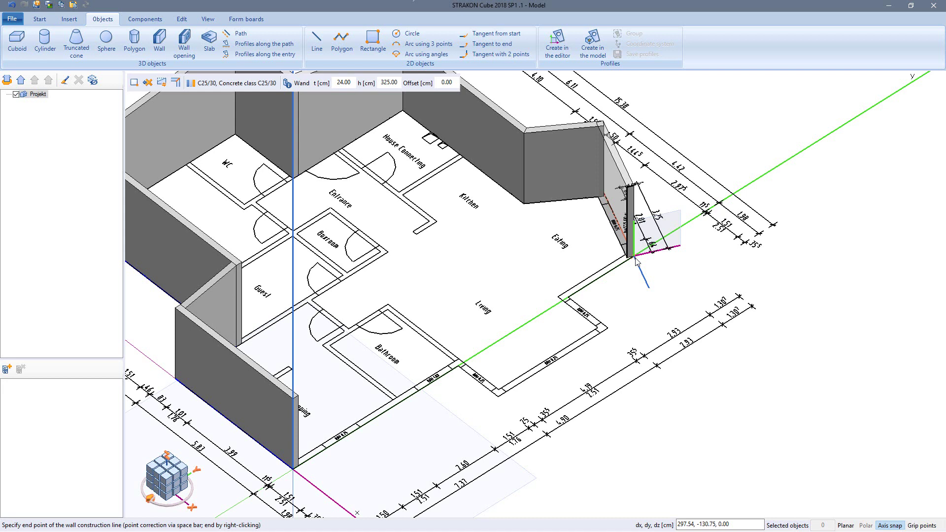
left_click(634, 258)
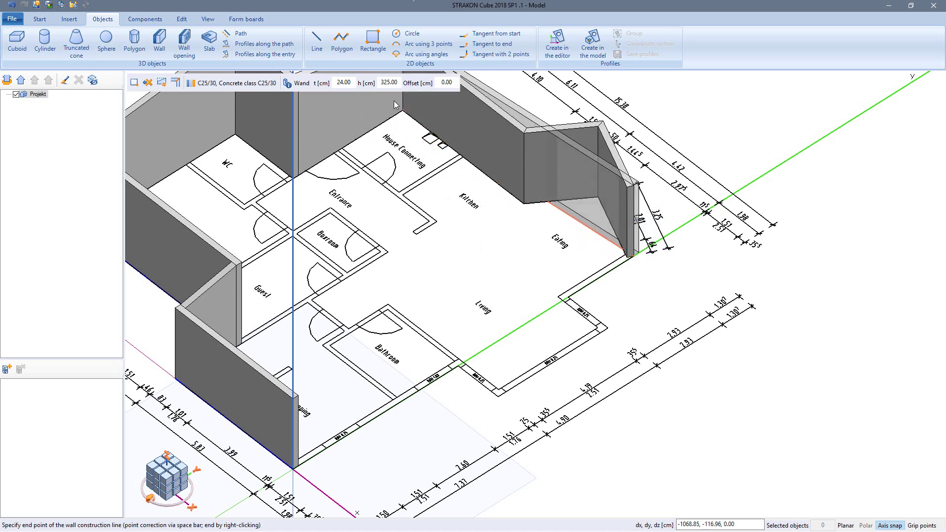
Step: Set the wall height to 375 cm and draw the outer walls from Eating to the outer corner of the Living bay
left_click(389, 83)
type("375")
key("Return")
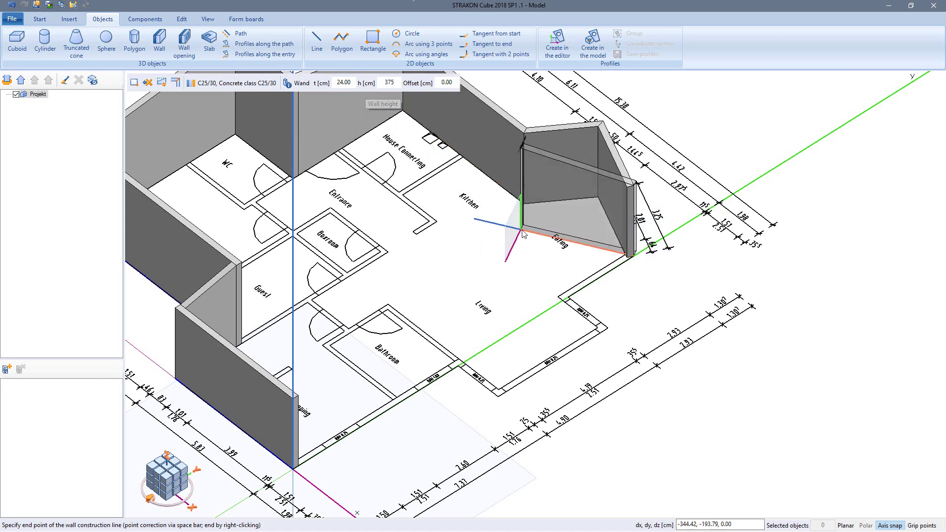
left_click(609, 333)
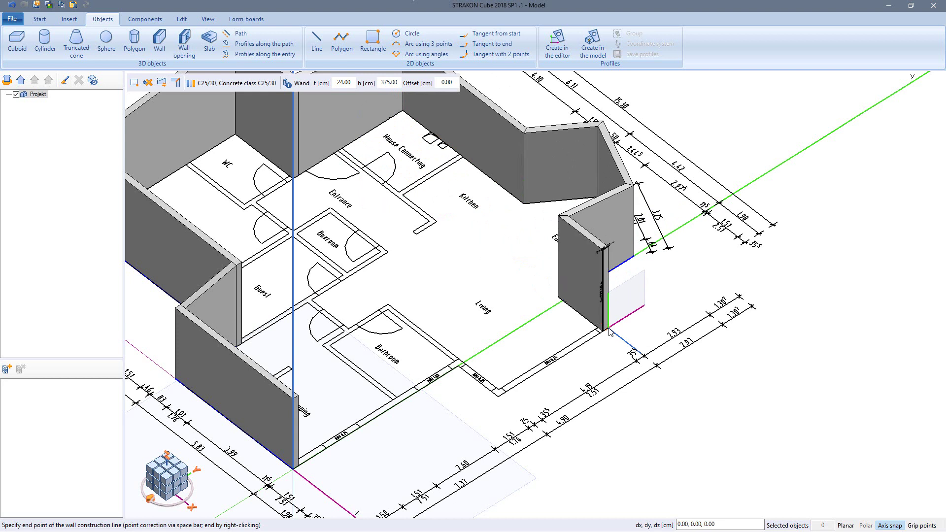
Step: Set the wall height to 450 cm, switch the connection type and draw the remaining Living bay walls, closing the outline at the start corner
left_click(389, 82)
type("450")
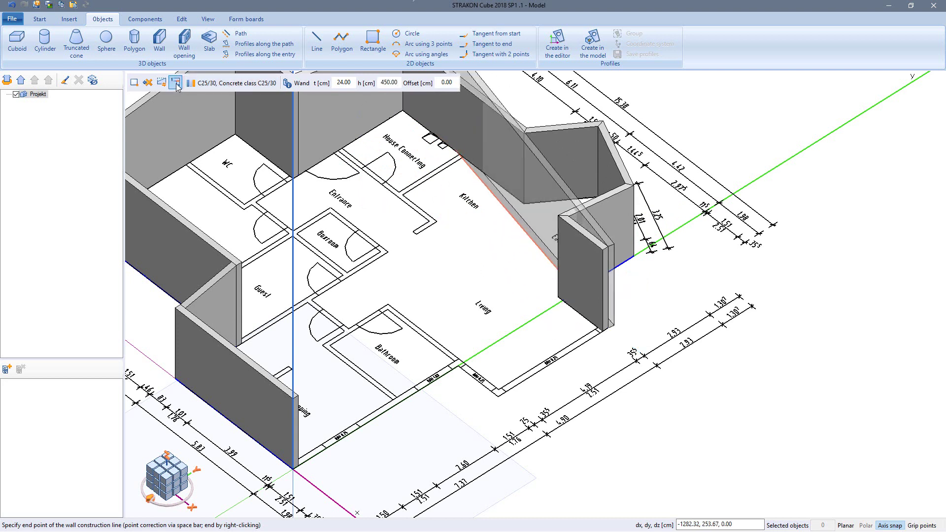
left_click(498, 399)
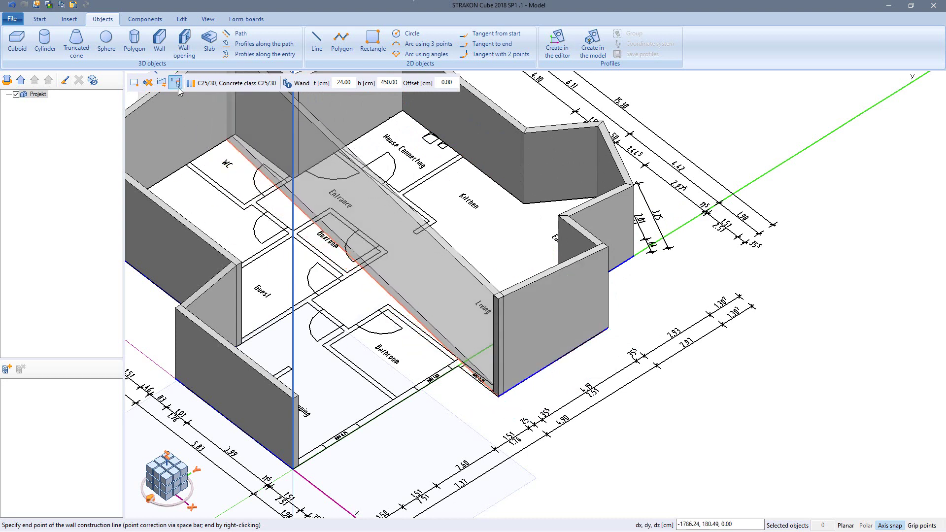
left_click(458, 366)
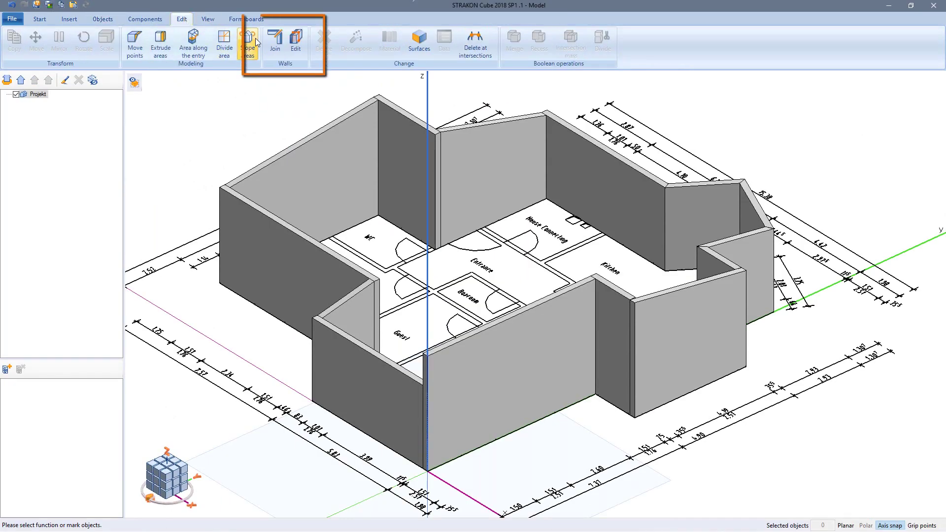
Step: Join the walls at both outer corners of the Living bay with the Butt connection
left_click(276, 45)
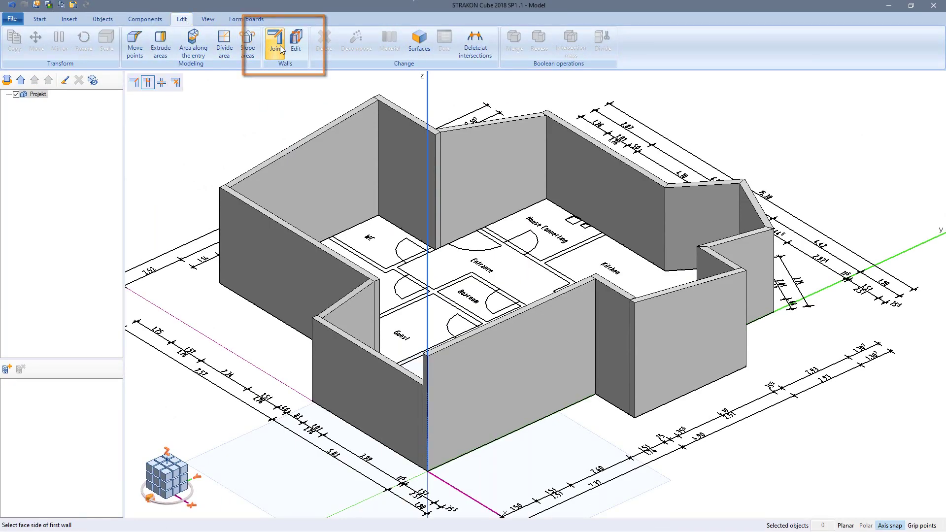
left_click(147, 82)
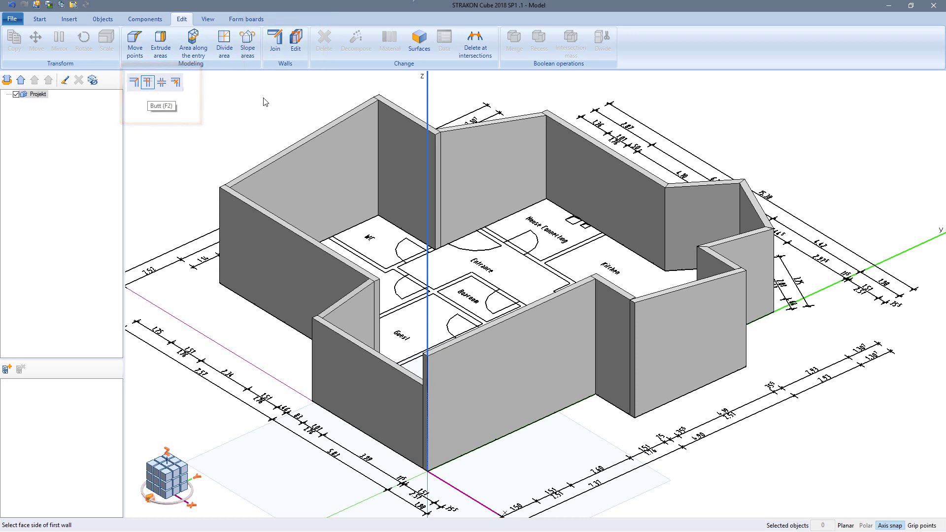
left_click(632, 317)
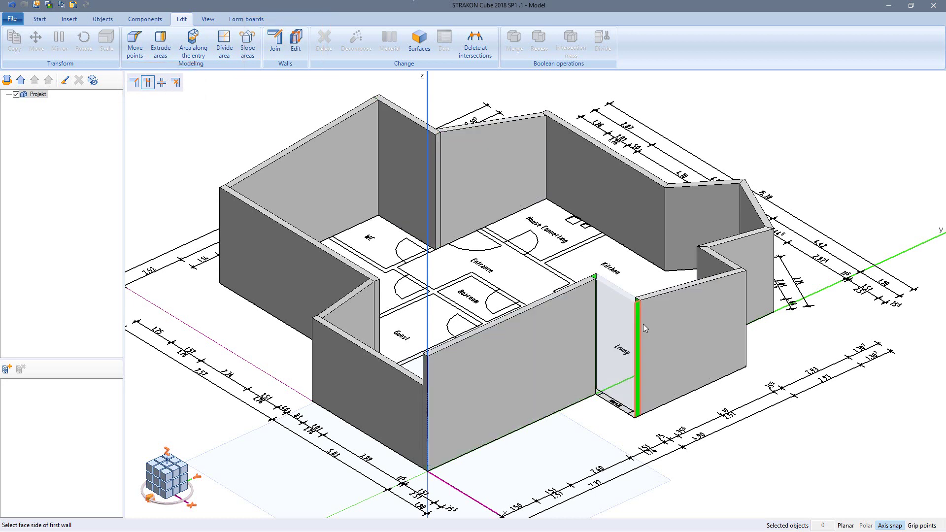
left_click(743, 307)
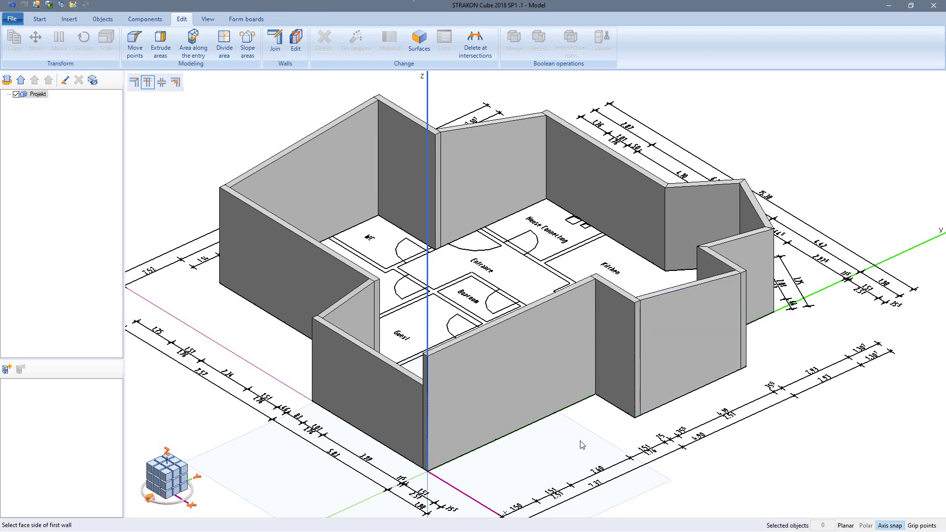
key("Escape")
Step: Set the height of the outer wall running from the start corner past Sleeping and Bathroom to 3.5 m
left_click(548, 357)
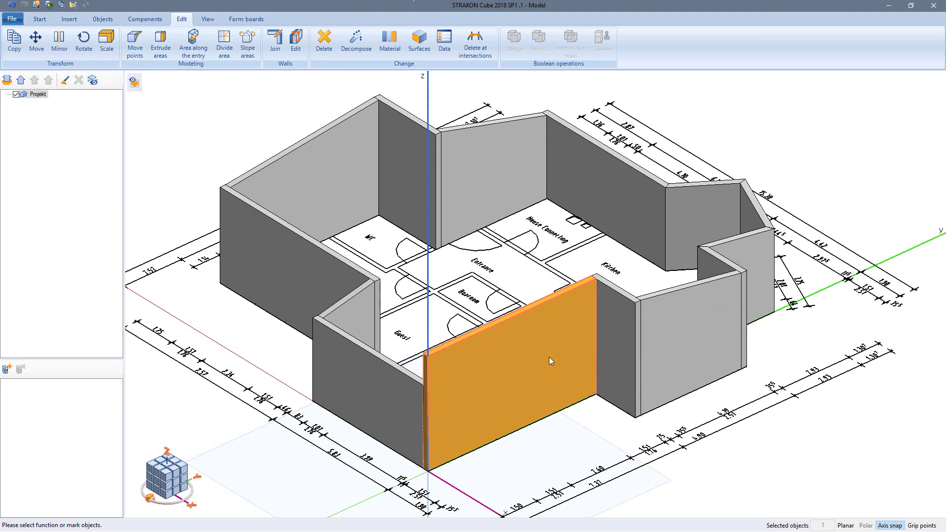
right_click(549, 357)
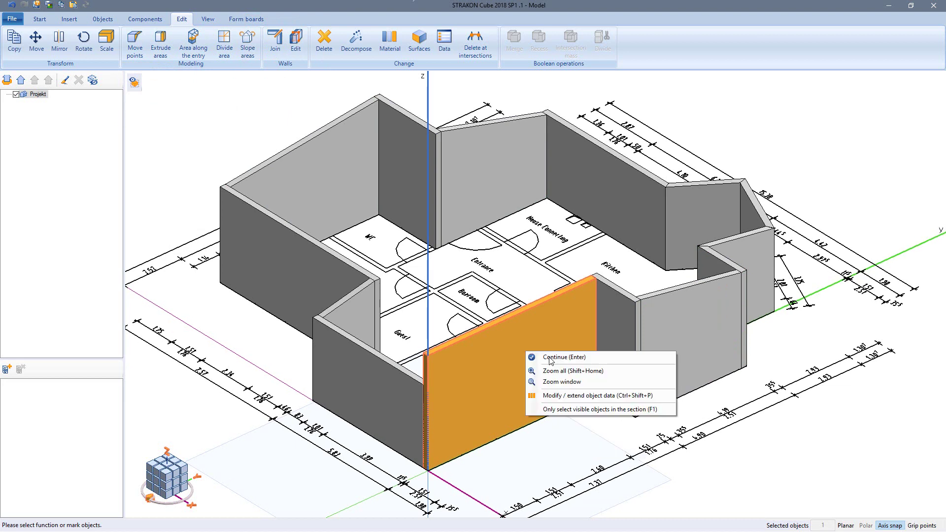
left_click(566, 400)
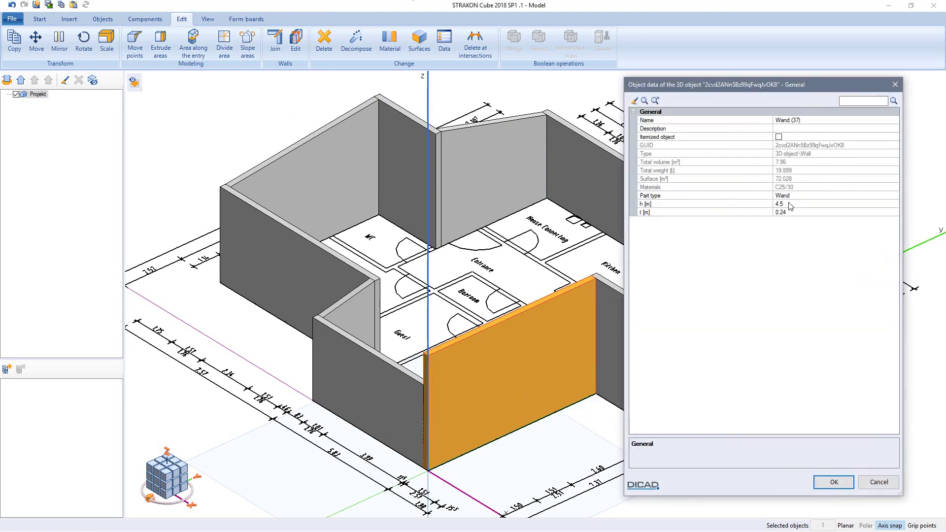
left_click(791, 204)
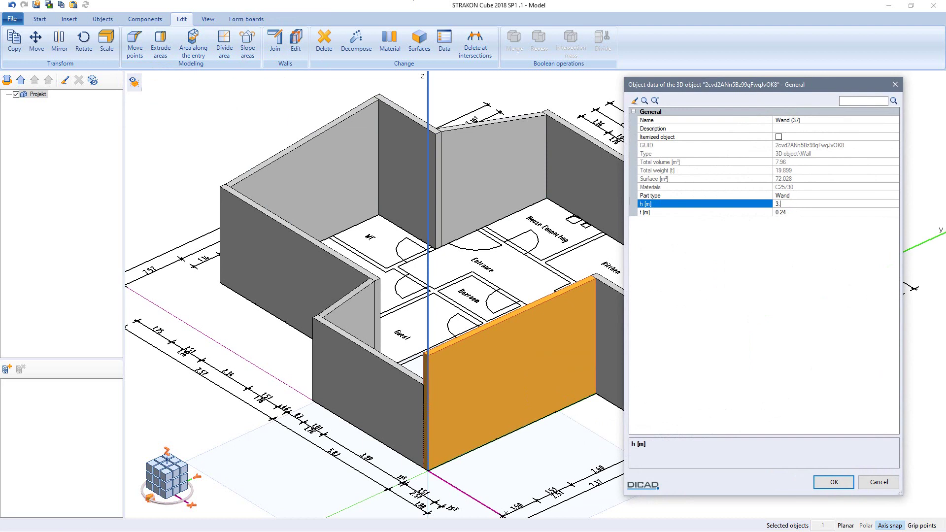
key("Tab")
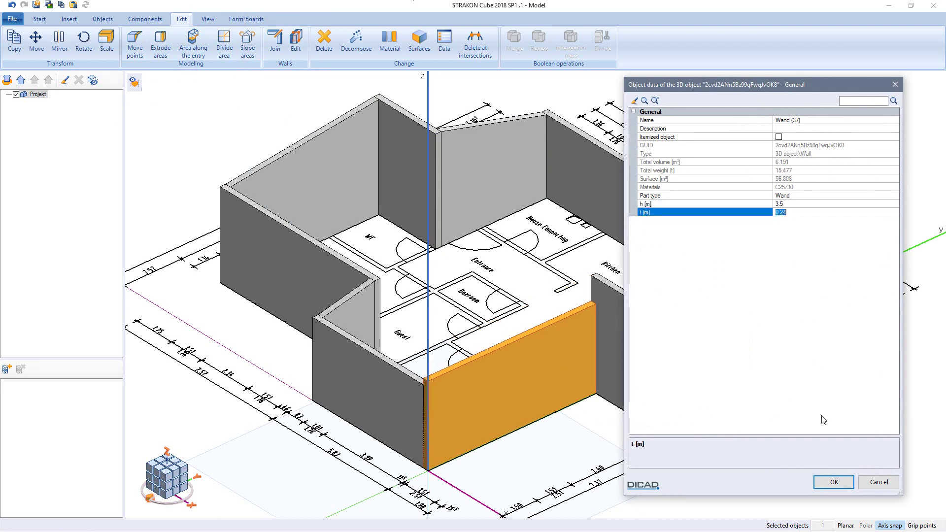
left_click(834, 481)
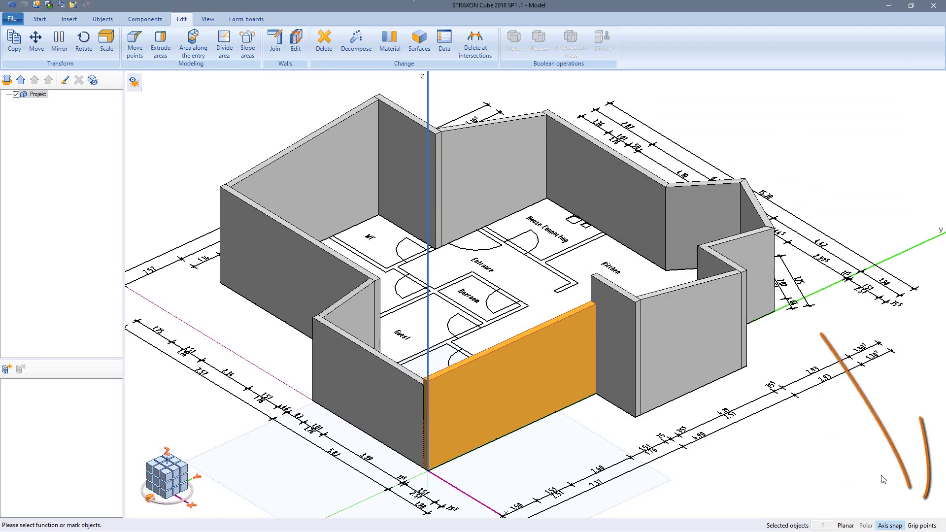
Step: Using grip points, lower that wall's top to the adjoining wall's height at the start corner and raise its other end by 50 cm
left_click(921, 526)
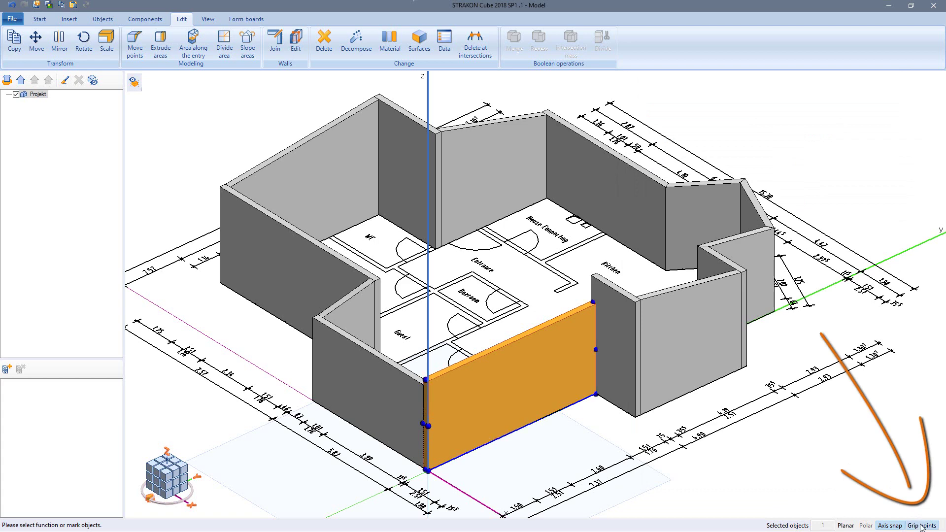
scroll(413, 387, "up", 3)
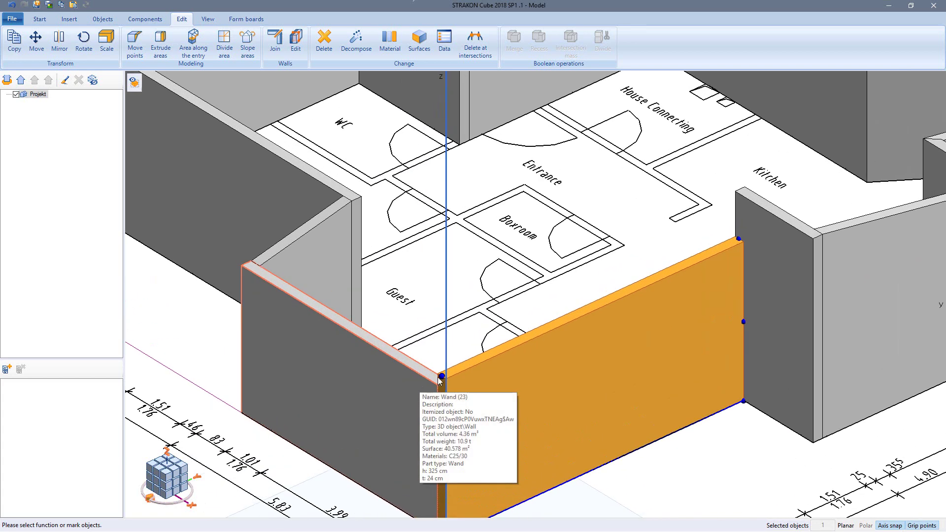
left_click(439, 375)
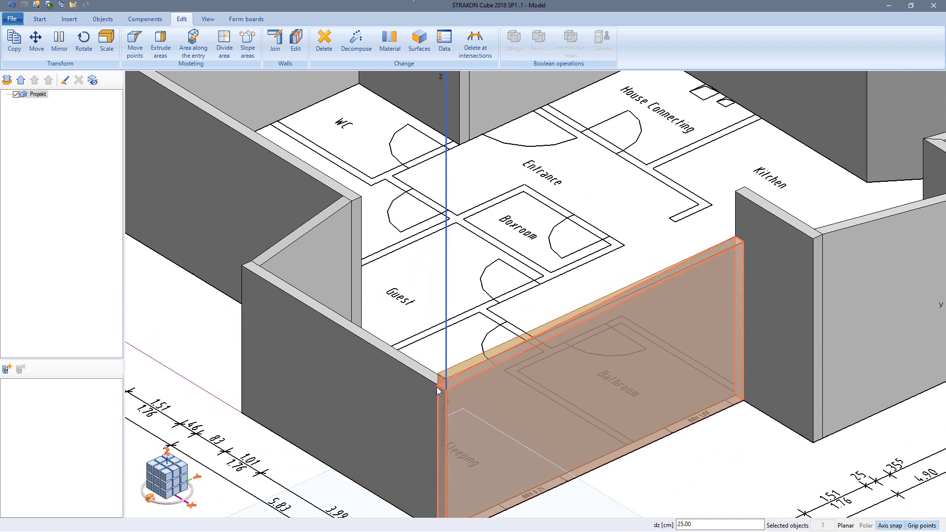
left_click(437, 387)
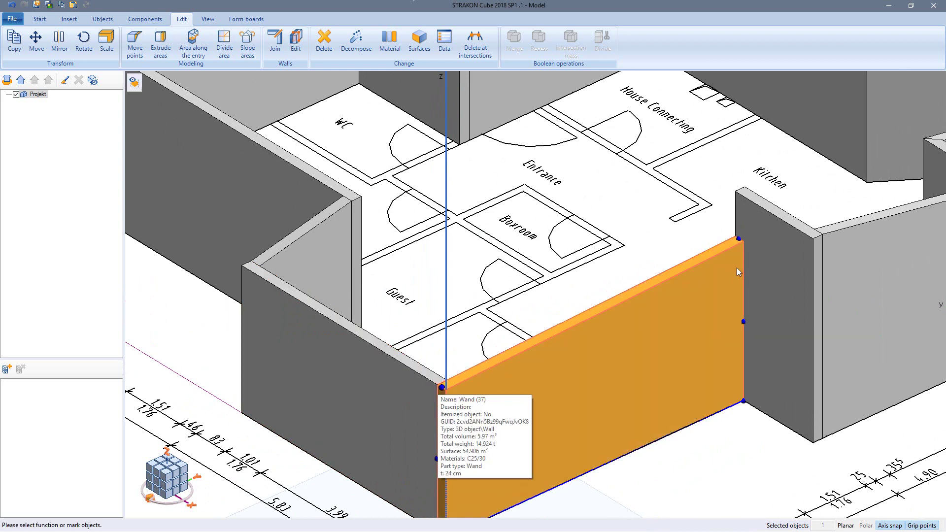
left_click(739, 238)
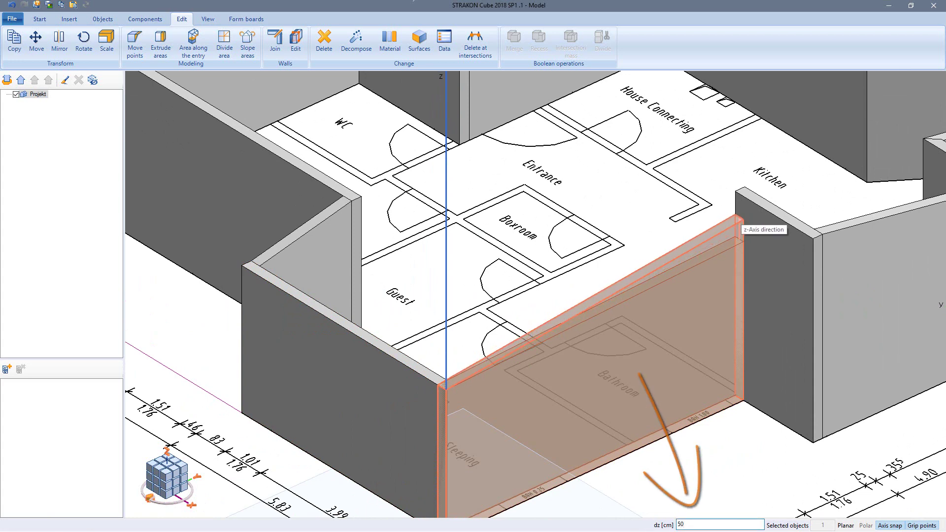
key("Return")
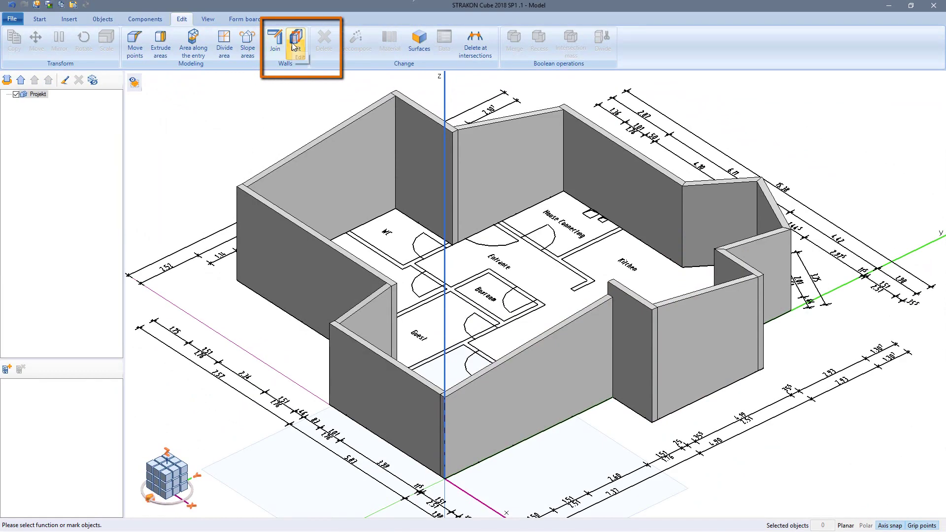
Step: Insert a continuous cross section in the same wall at a distance of 228 cm from the start corner
left_click(294, 45)
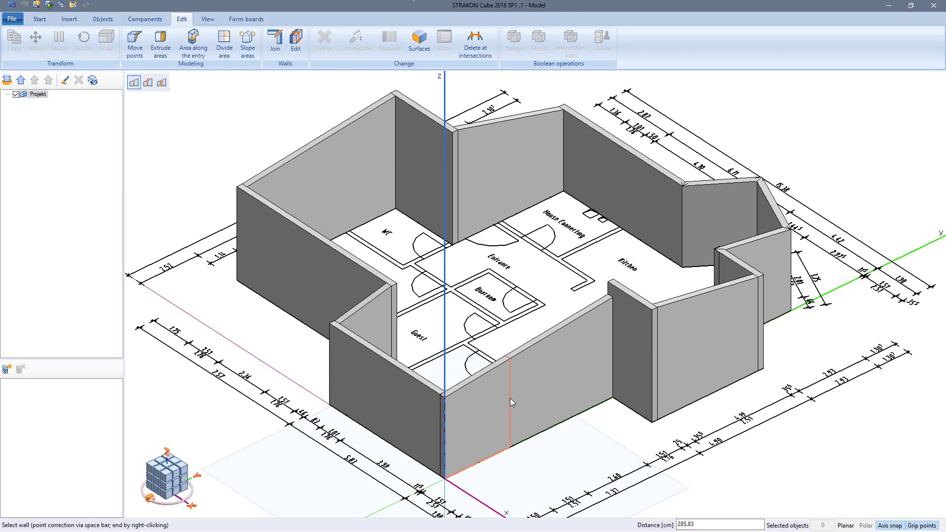
type("228")
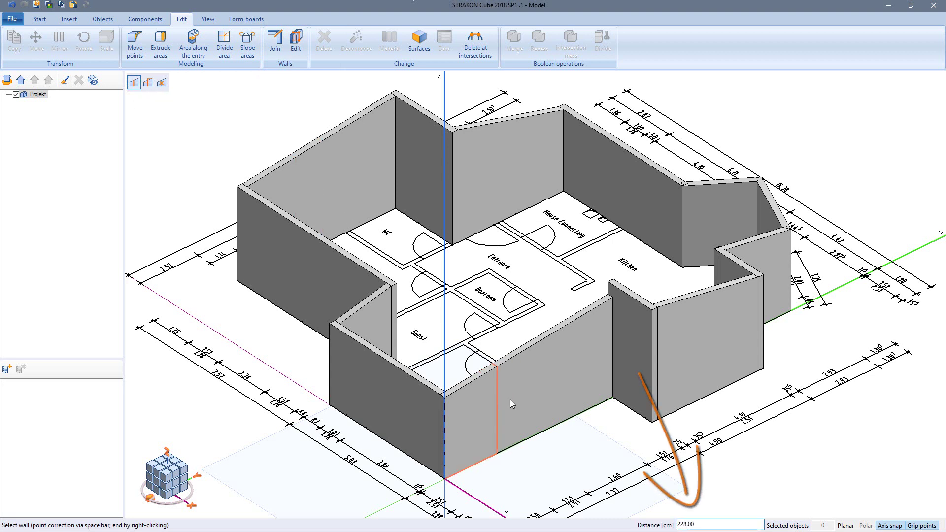
key("Return")
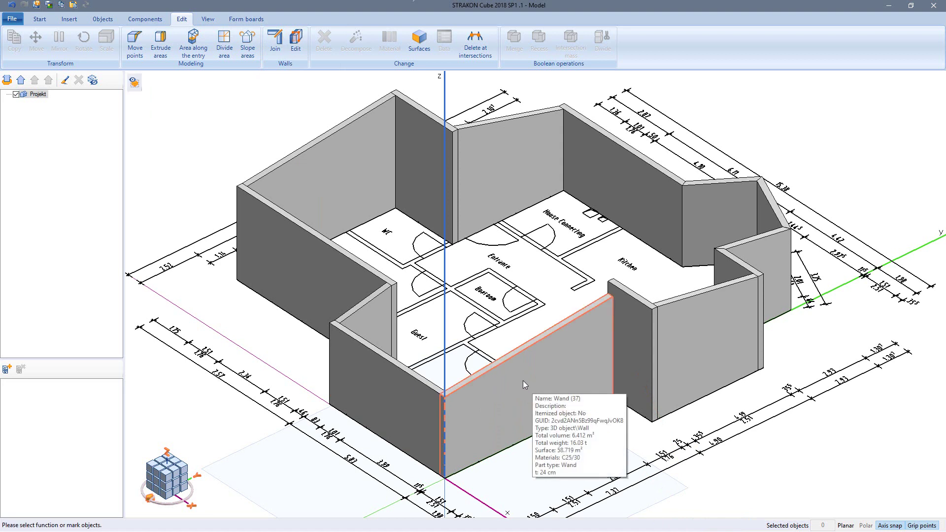
Step: Raise the wall's top at the new cross section, snapping to the height of the inner wall corner beside Guest
left_click(523, 380)
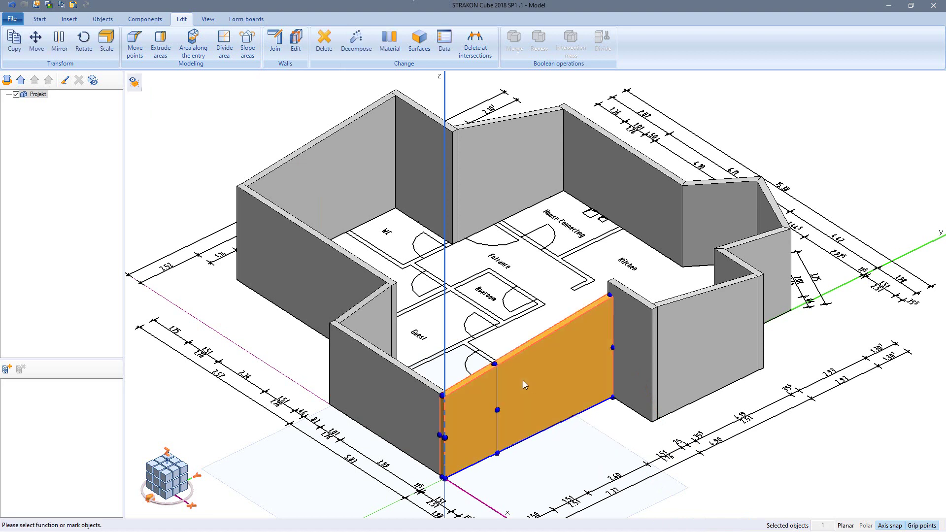
left_click(495, 364)
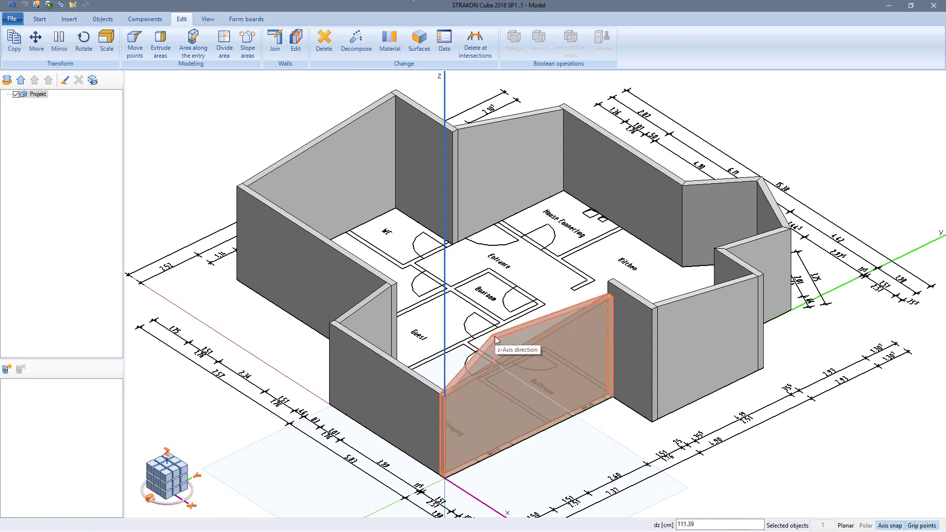
left_click(399, 288)
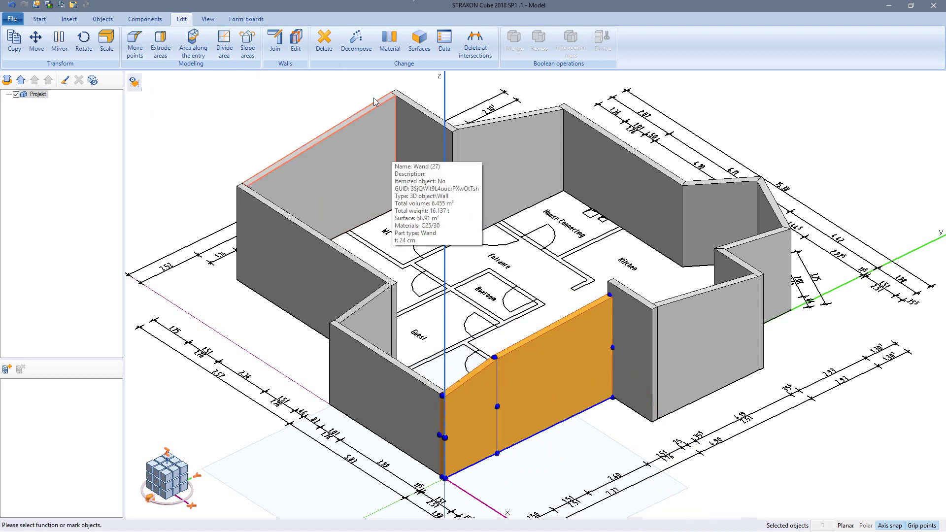
left_click(304, 105)
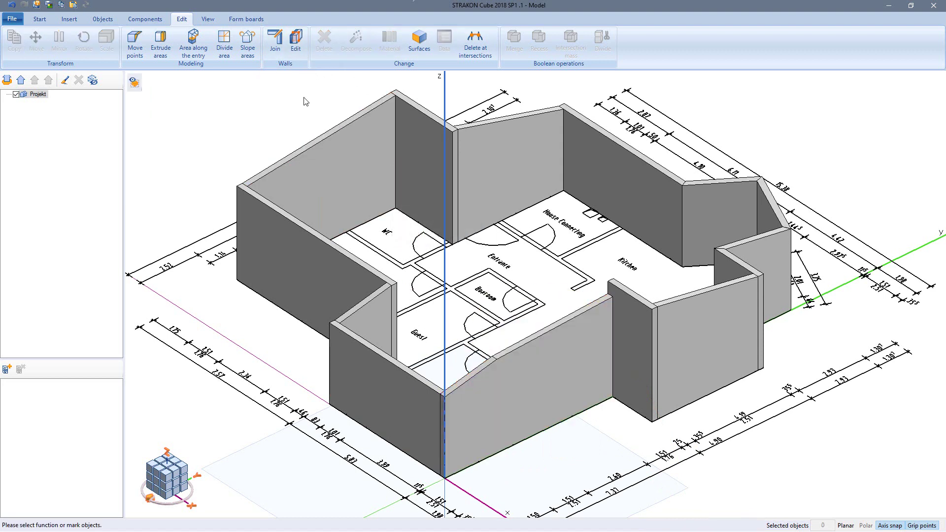
Step: Insert a cross section with a height jump in the outer wall along WC and Child at a distance of 225 cm
left_click(296, 43)
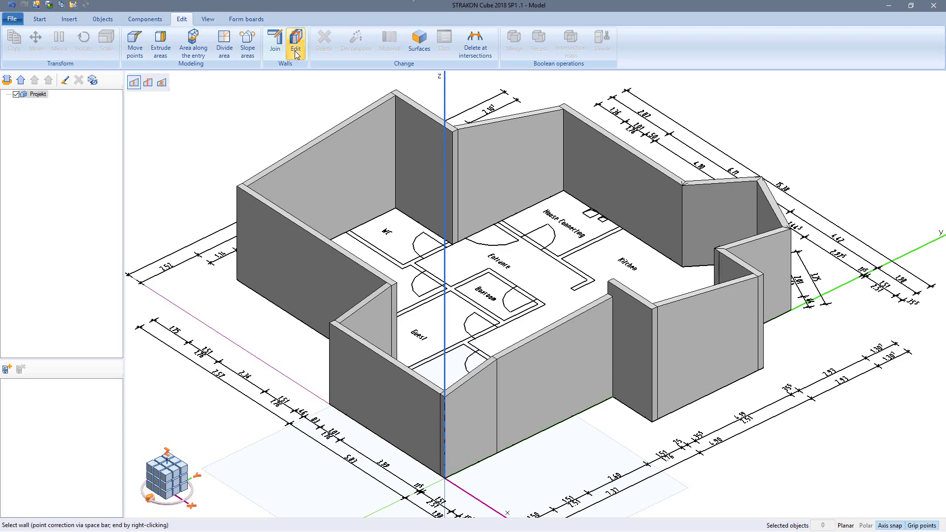
left_click(148, 83)
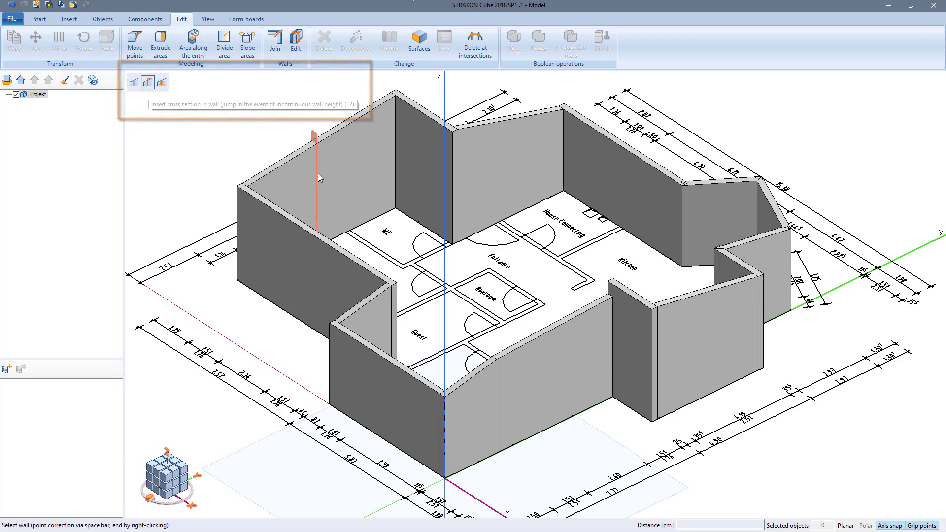
middle_click_drag(315, 160, 379, 161)
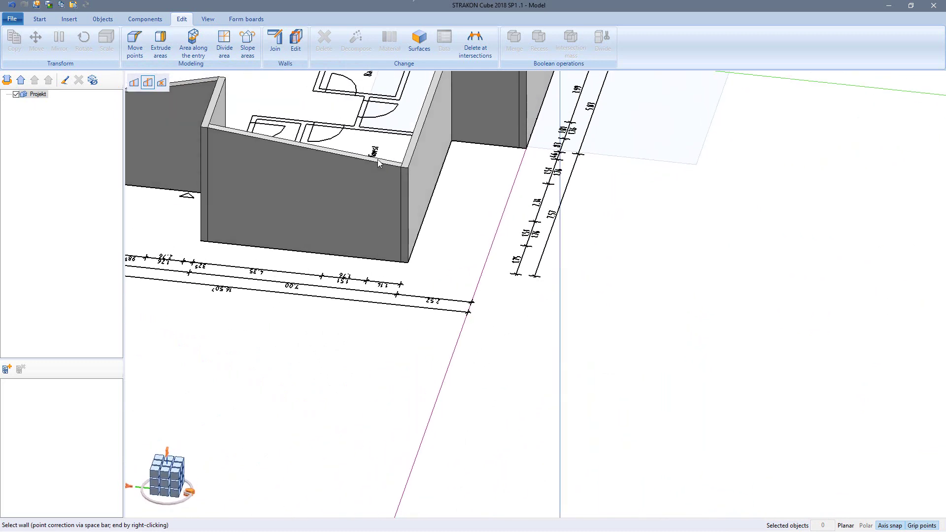
scroll(312, 182, "down", 5)
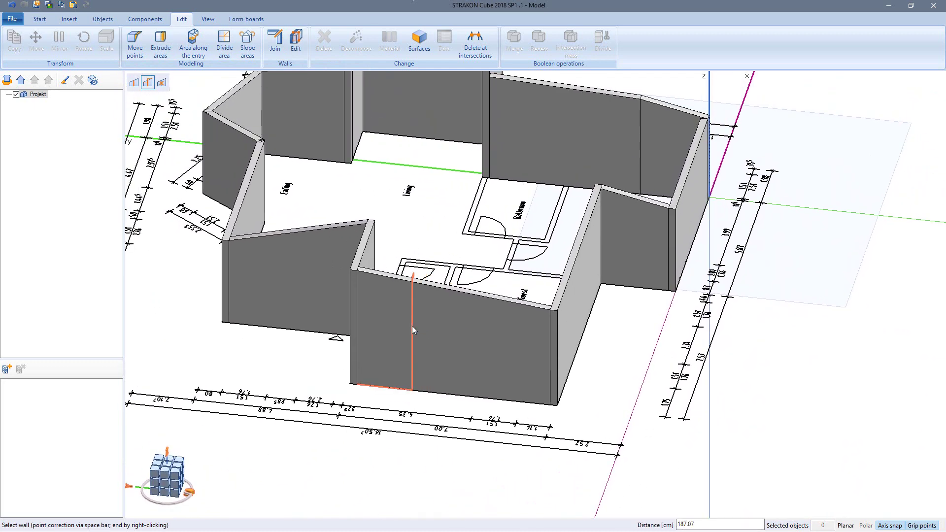
key("Return")
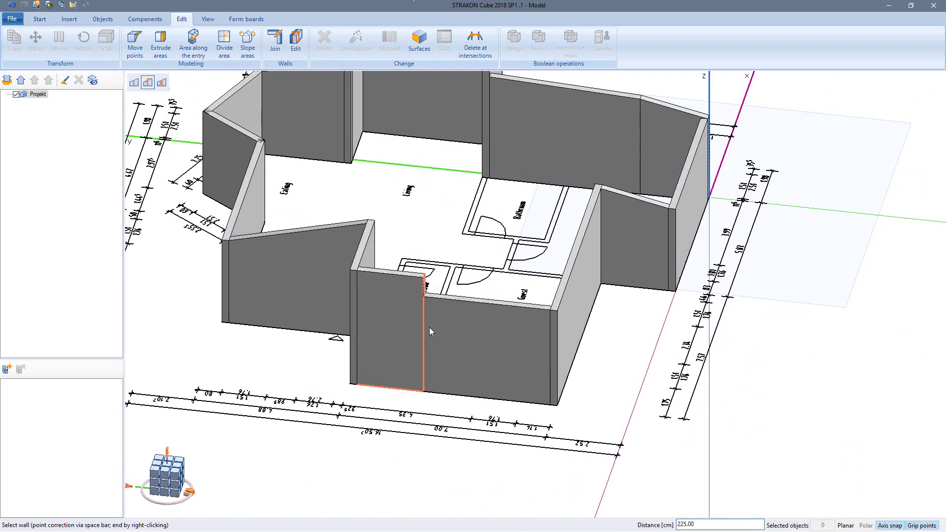
right_click(438, 327)
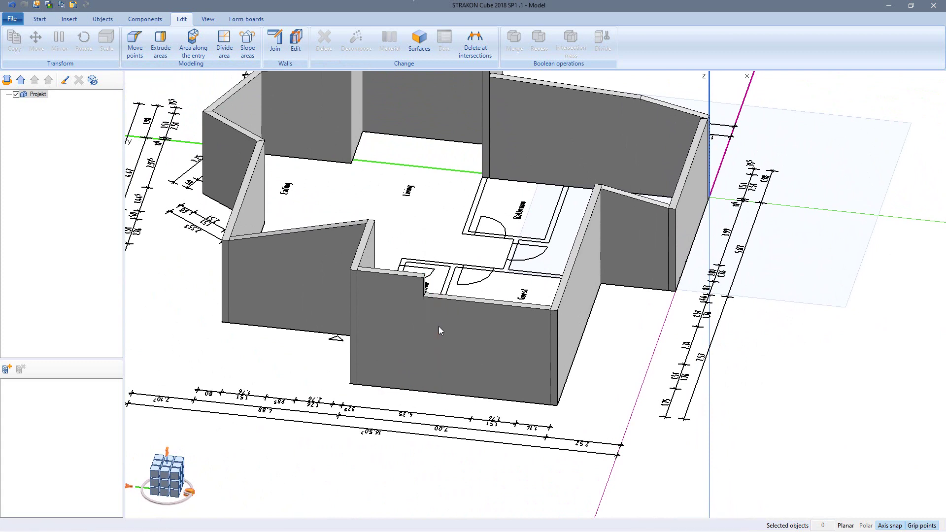
Step: Move the lower grip point of the height jump up 75 cm to its upper point, closing the step in the wall's top
left_click(439, 317)
scroll(428, 296, "up", 3)
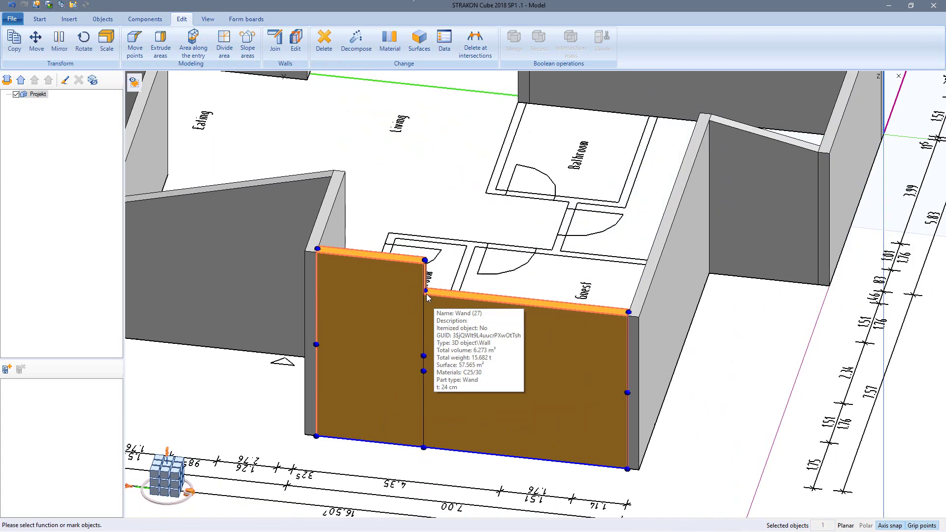
left_click(425, 290)
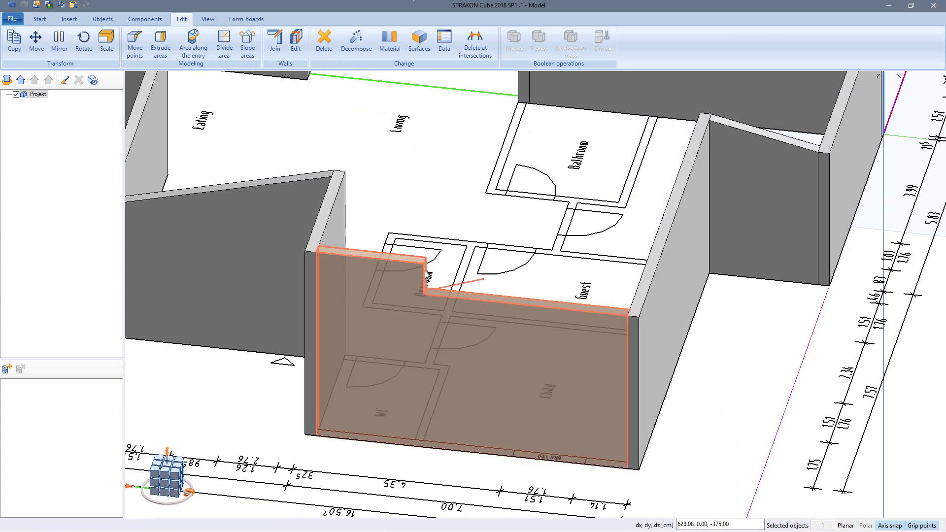
left_click(426, 268)
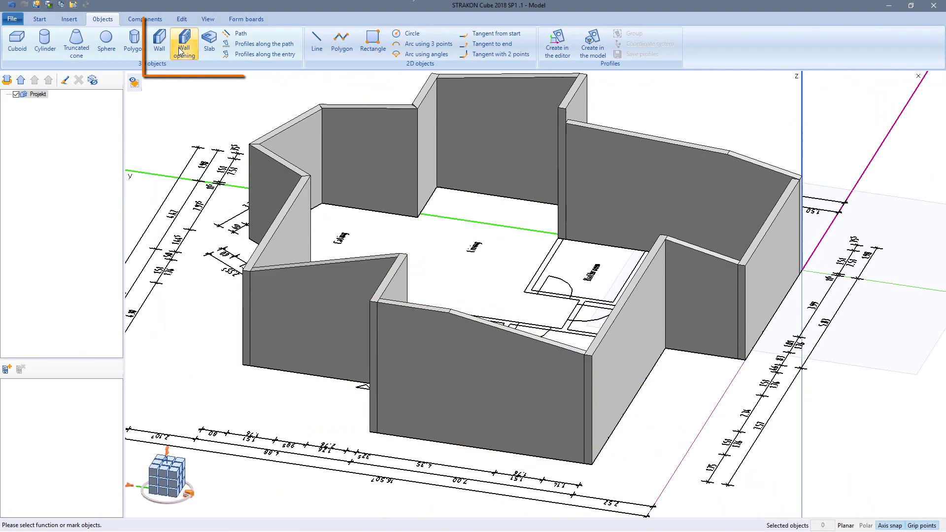
Step: Insert 151 × 176 cm windows with 100 cm sill height at 435 cm in the WC/Child wall, 175 cm in Child's side wall and 80 cm in the House Connecting wall
left_click(181, 49)
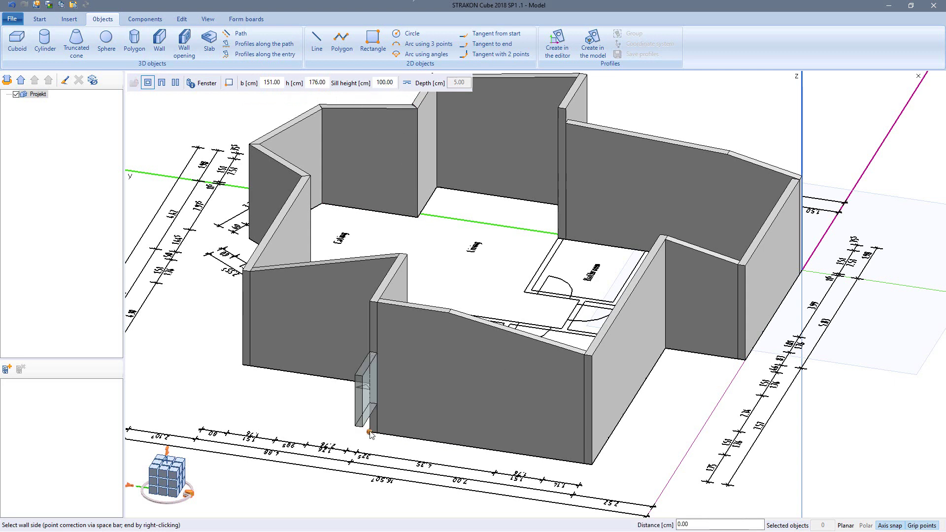
type("435")
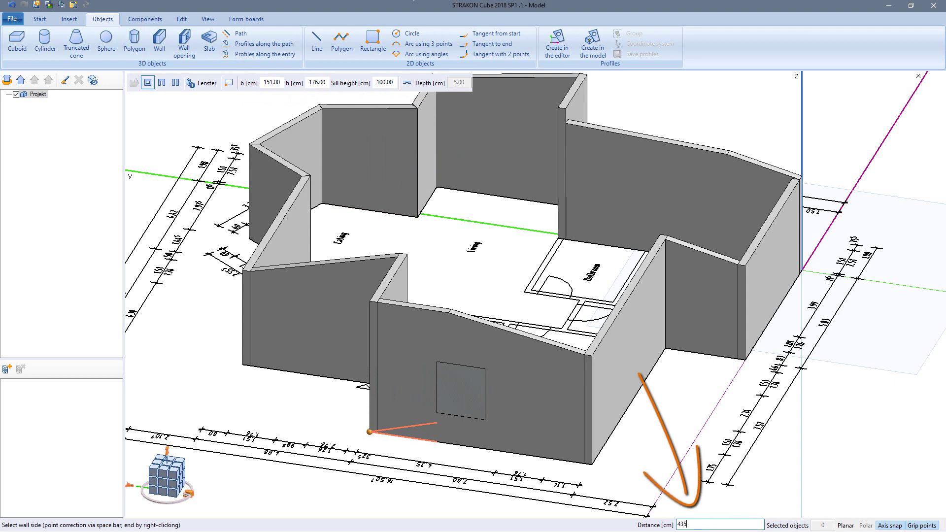
key("Return")
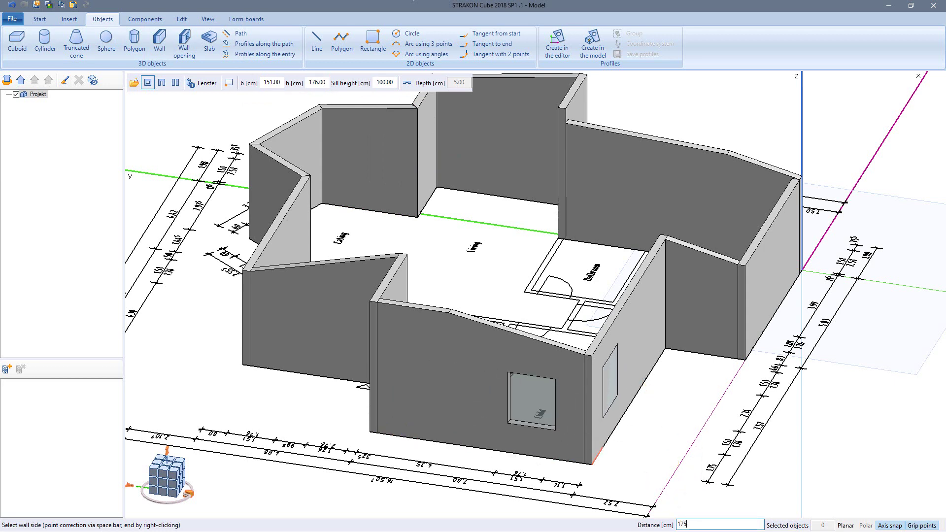
key("Return")
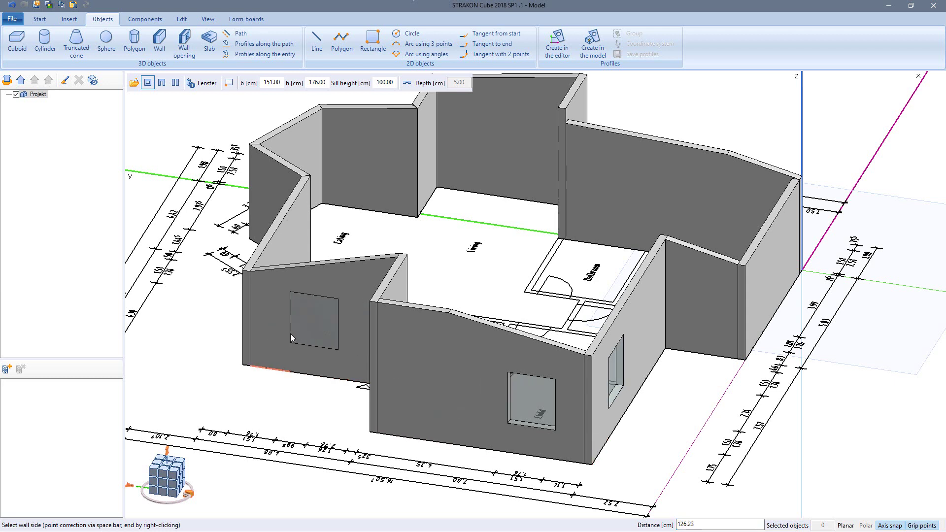
type("80")
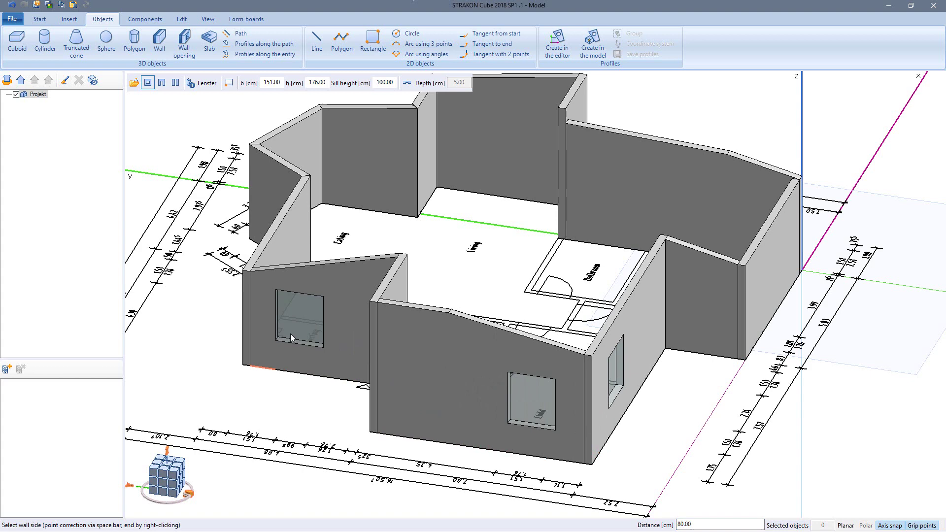
key("Return")
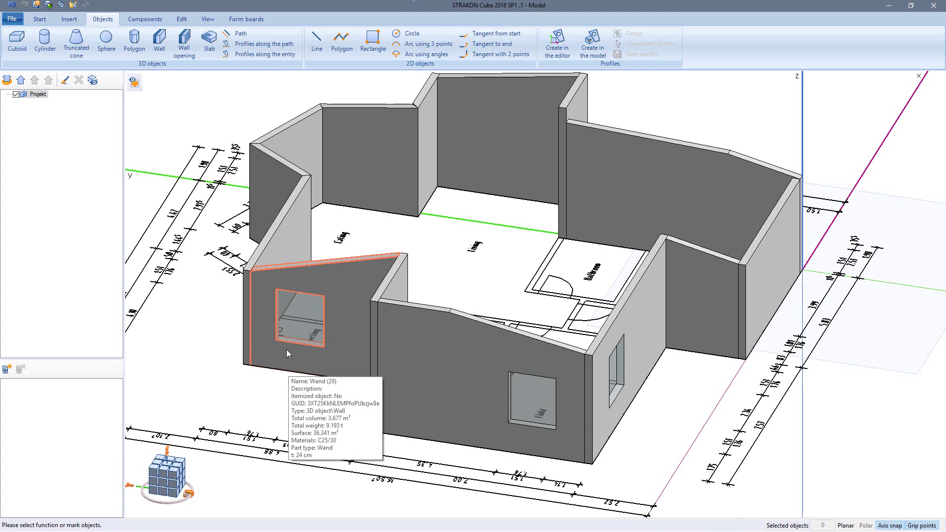
Step: Move the window in House Connecting's outer wall along the y-axis by its lower corner grip point, toward the building corner
left_click(285, 345)
key("ctrl+c")
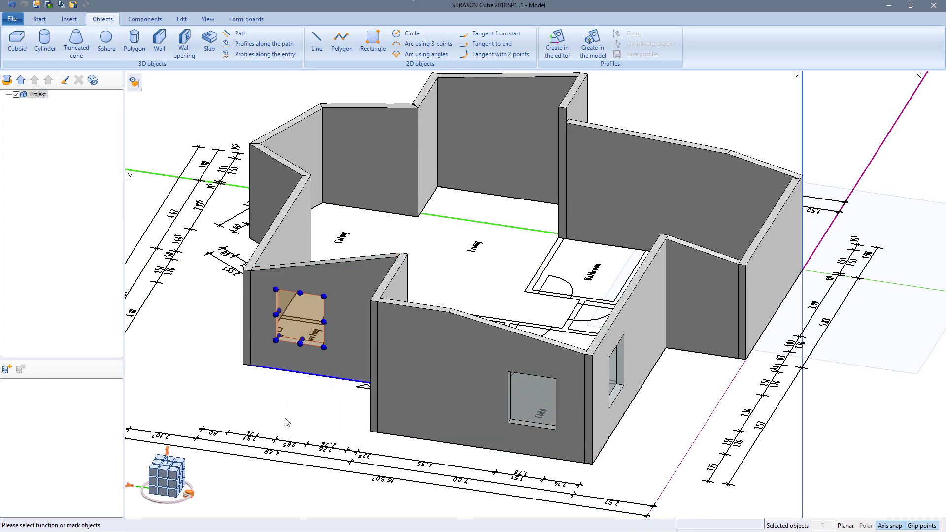
left_click(276, 344)
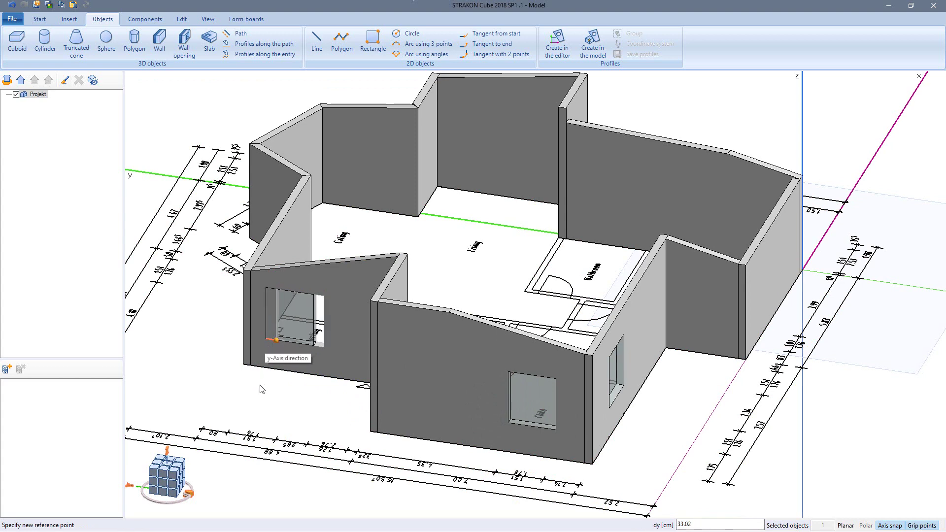
left_click(230, 428)
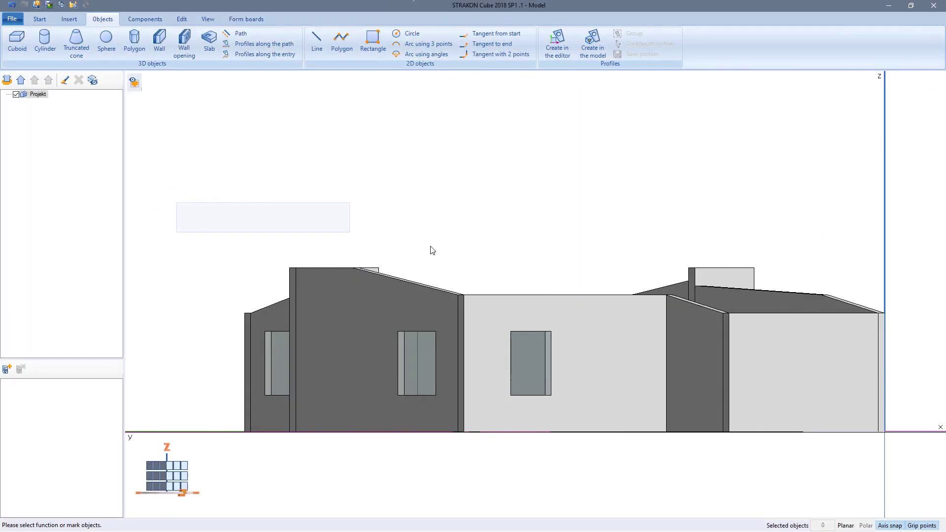
left_click_drag(431, 251, 823, 342)
key("Escape")
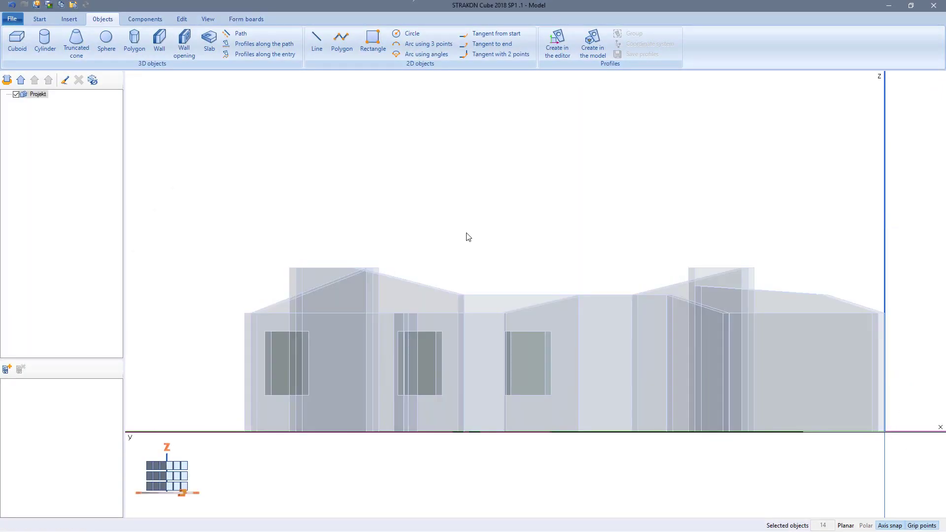
Step: In top view, insert 151 × 176 cm windows with 100 cm sill height in the Kitchen, Bathroom and Sleeping outer walls
left_click(166, 474)
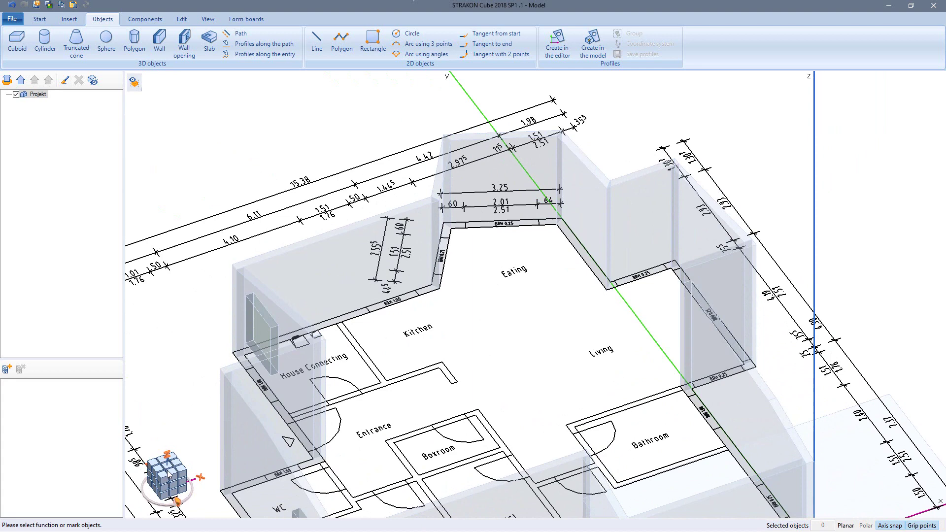
left_click(167, 464)
scroll(391, 256, "down", 2)
middle_click_drag(379, 245, 358, 334)
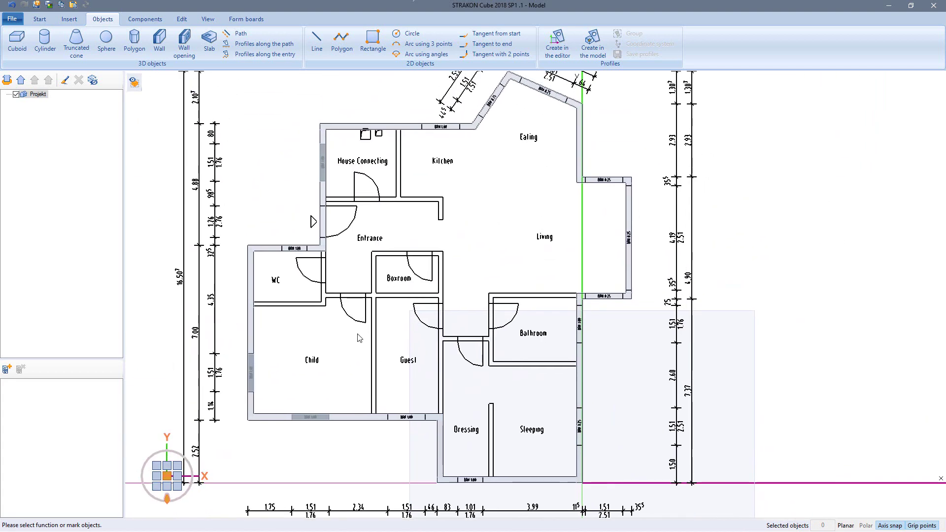
left_click(193, 52)
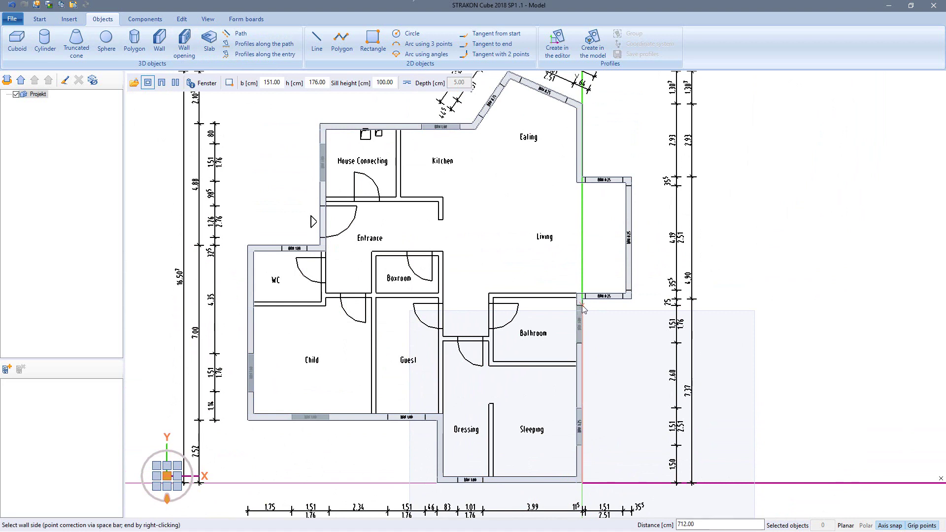
Step: Insert 101 × 176 cm windows in the Dressing and WC outer walls and a door opening at the Entrance
left_click_drag(283, 83, 235, 83)
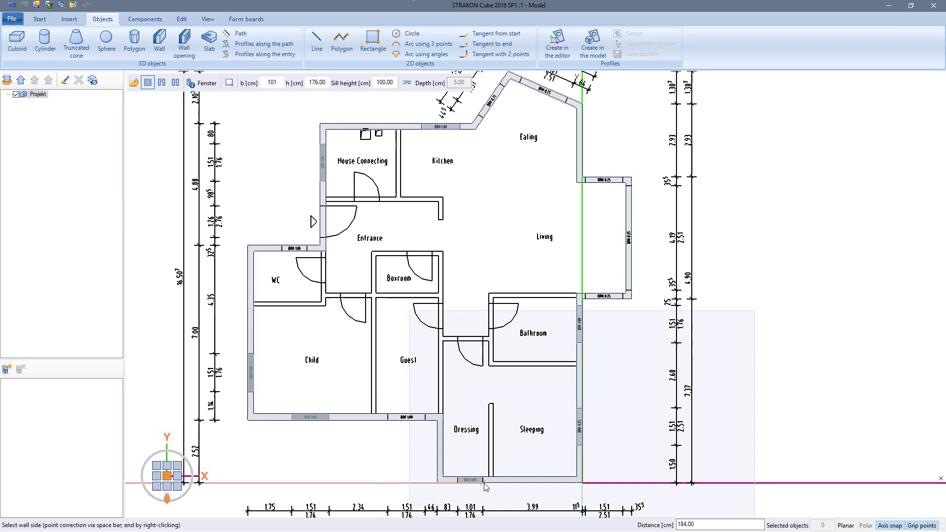
key("Return")
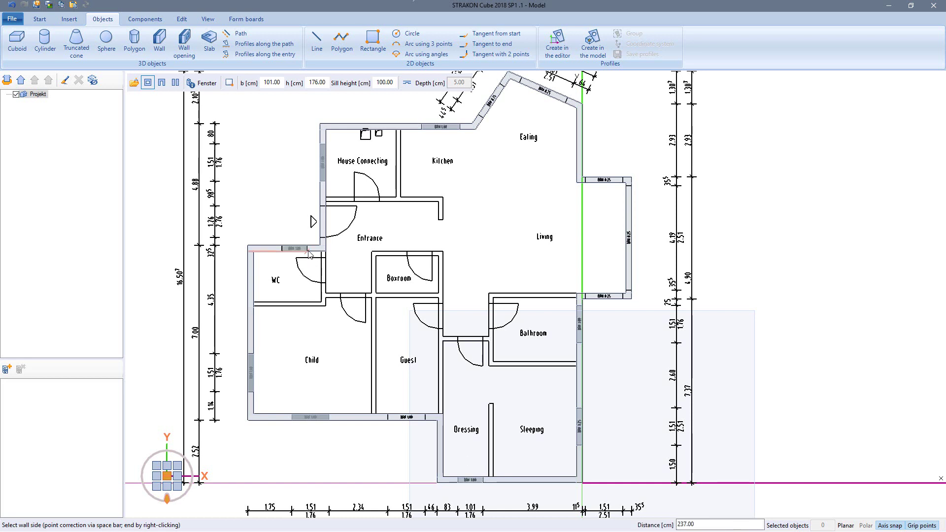
left_click(164, 85)
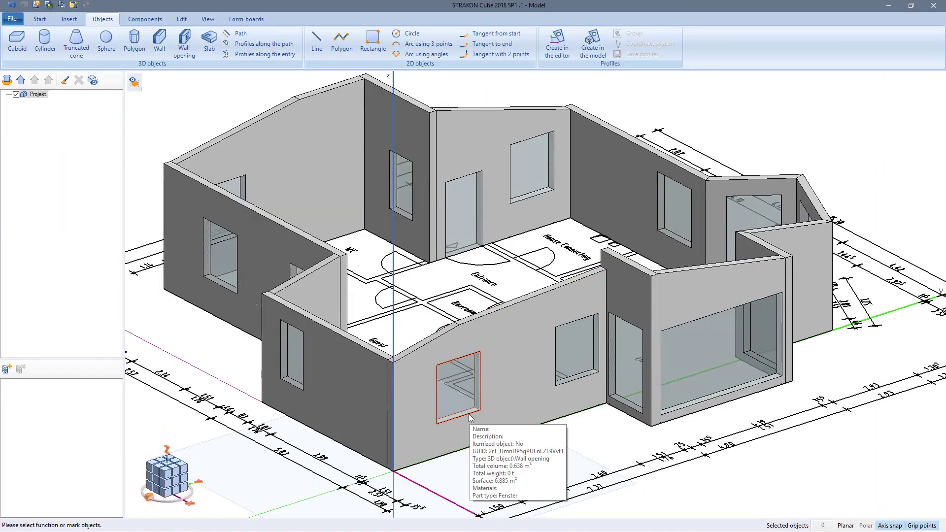
Step: Lower the bottom edge of the Sleeping window nearest the outer corner to 25 cm above the wall base
left_click(468, 414)
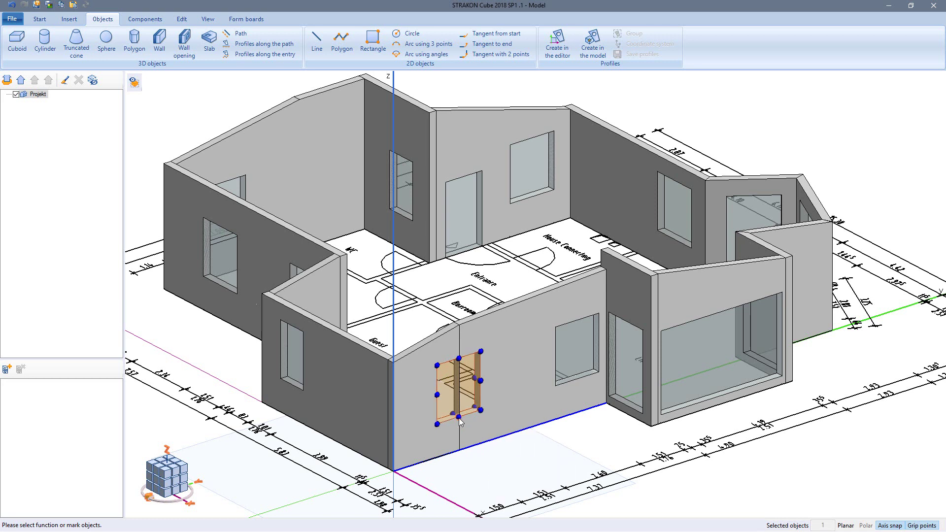
left_click(459, 417)
type("100")
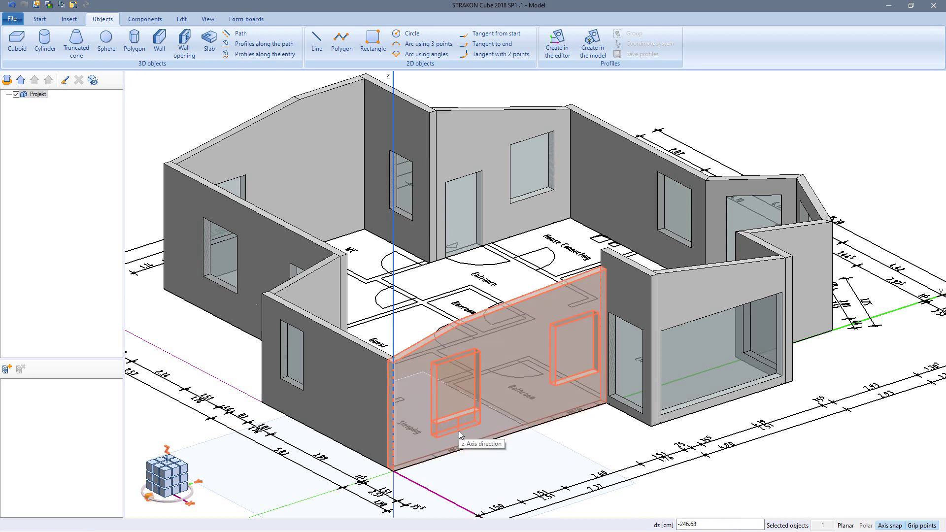
key("Return")
left_click(459, 448)
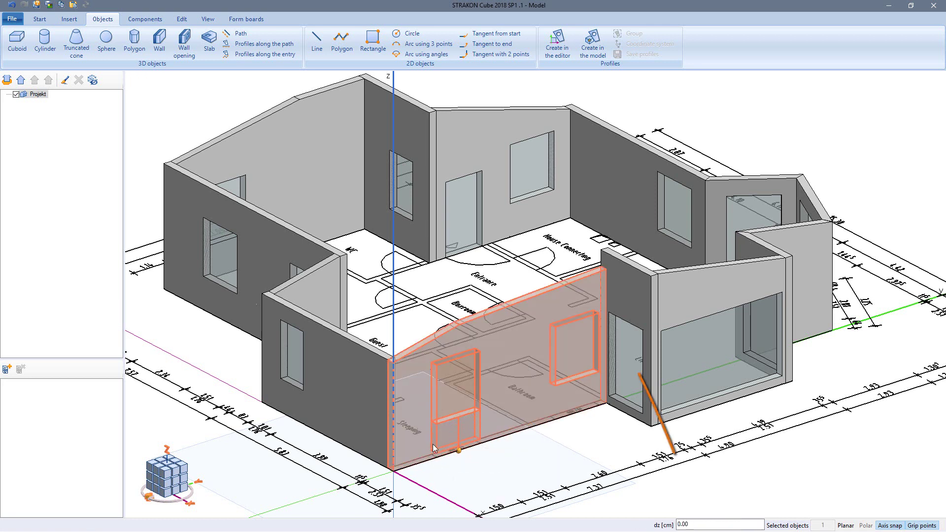
type("25")
key("Return")
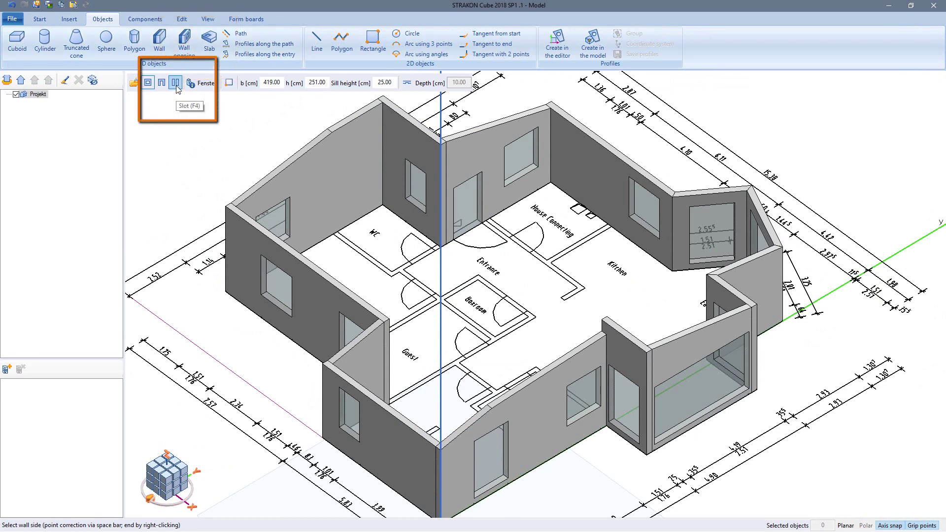
Step: Insert a full-height wall slot 20 cm wide and 5 cm deep in House Connecting's outer wall, measured from the inner corner
left_click(176, 83)
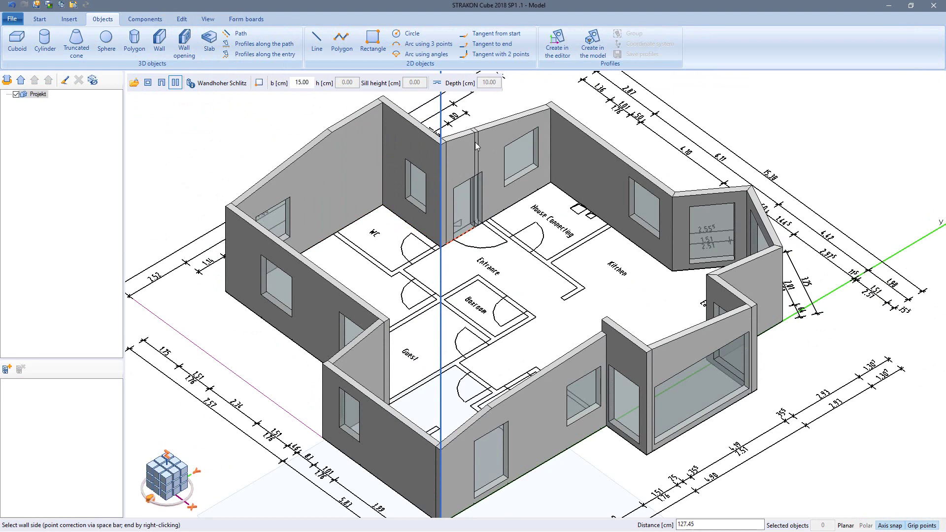
left_click_drag(311, 83, 267, 81)
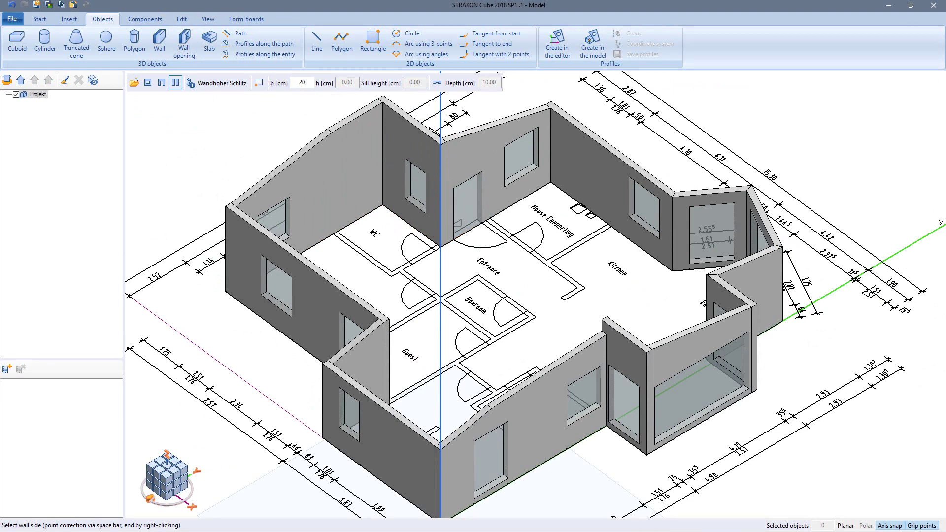
left_click(437, 83)
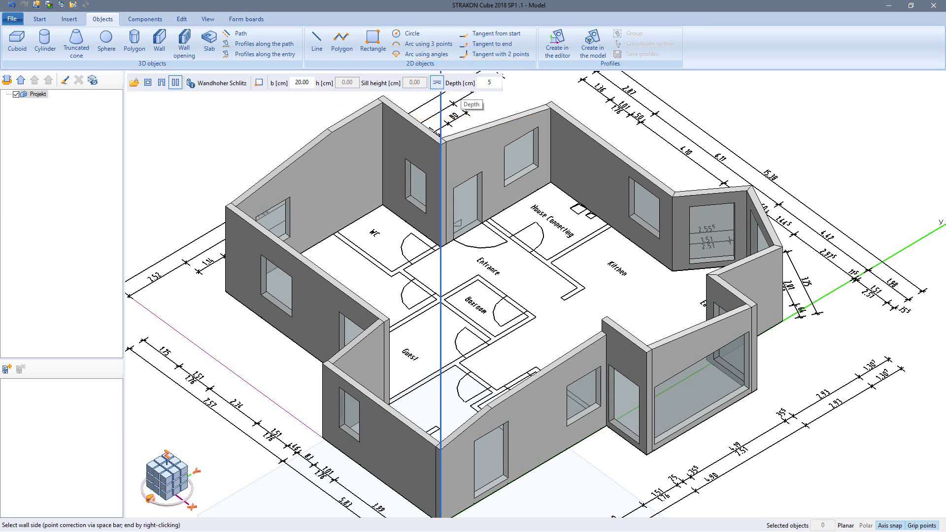
left_click(551, 184)
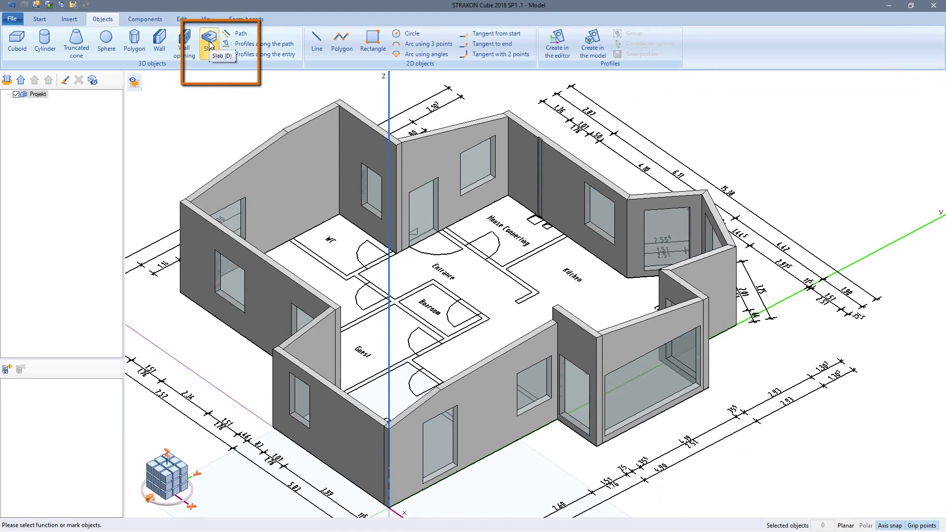
Step: Set up a slab in C30/37 concrete with a 10 cm sideways offset and 25 cm thickness
left_click(210, 45)
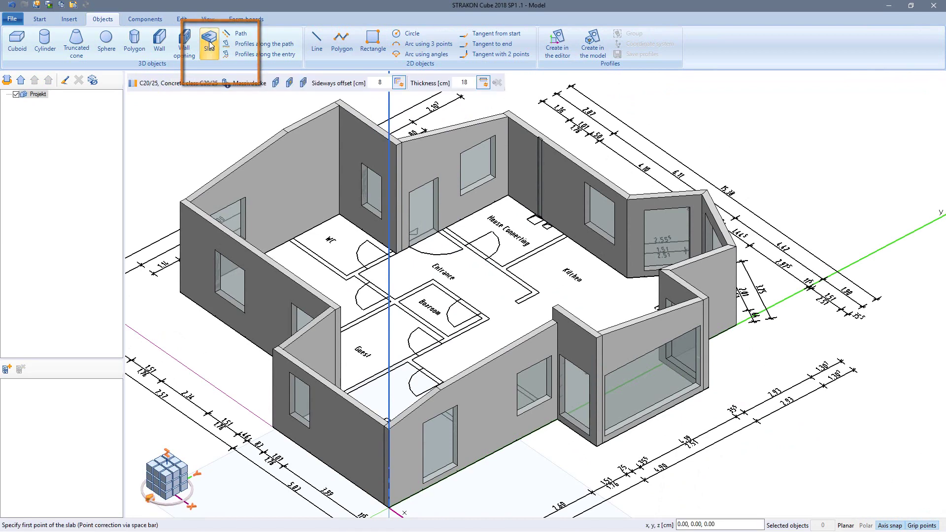
left_click(206, 84)
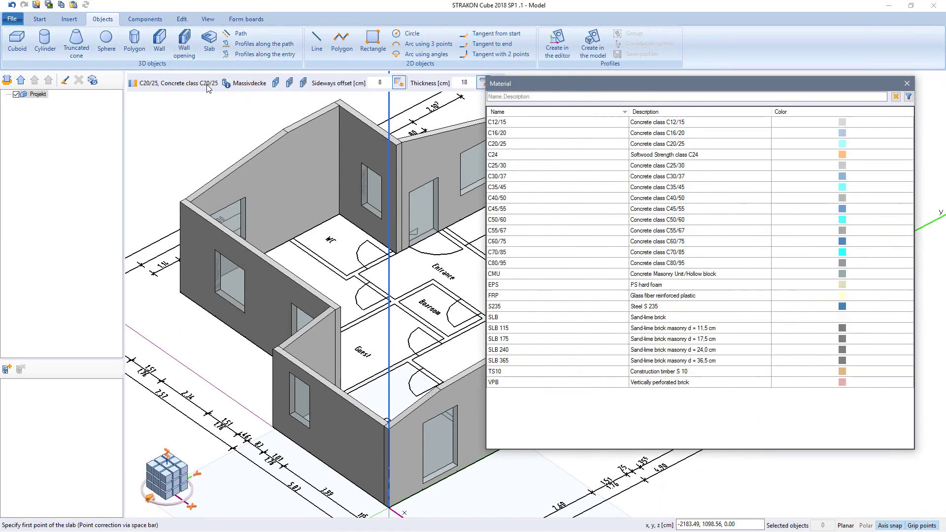
double_click(524, 176)
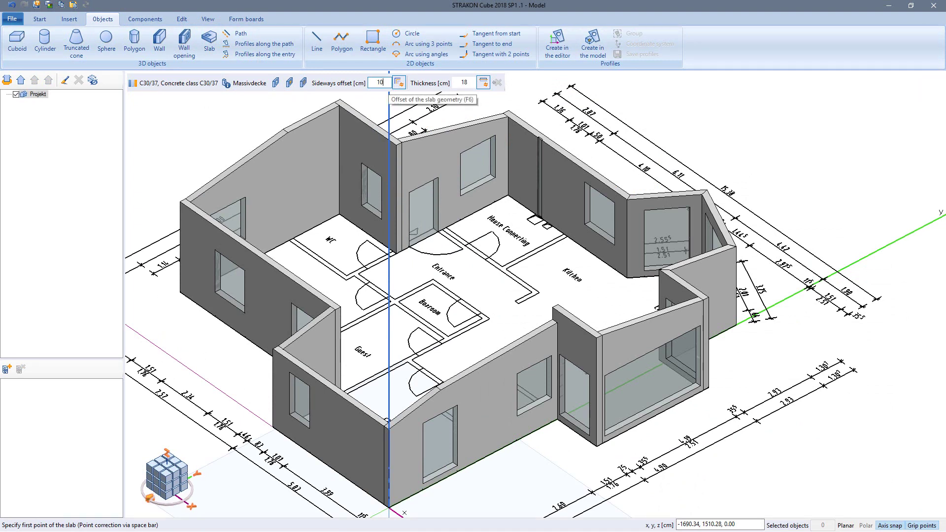
left_click(472, 87)
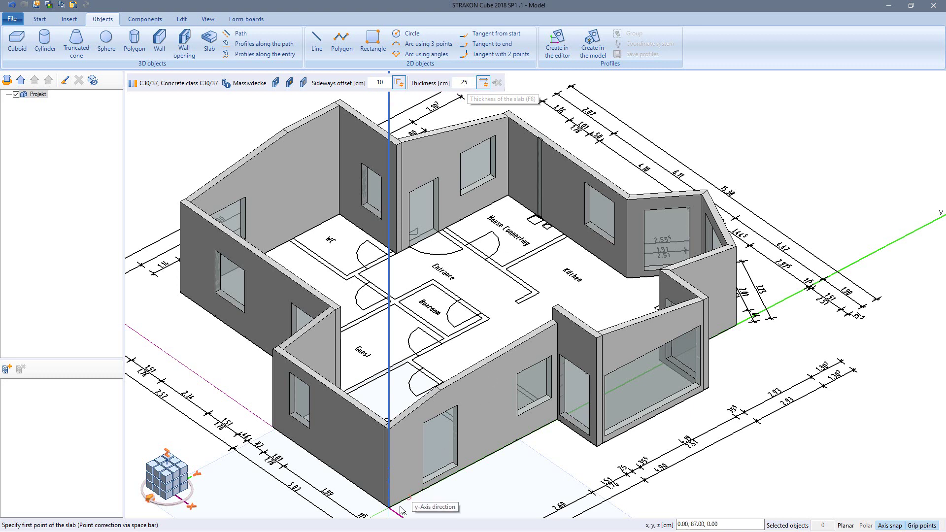
Step: Start the slab outline at the Sleeping corner, follow the outer wall corners around the Living bay, and reverse the offset outward
left_click(388, 507)
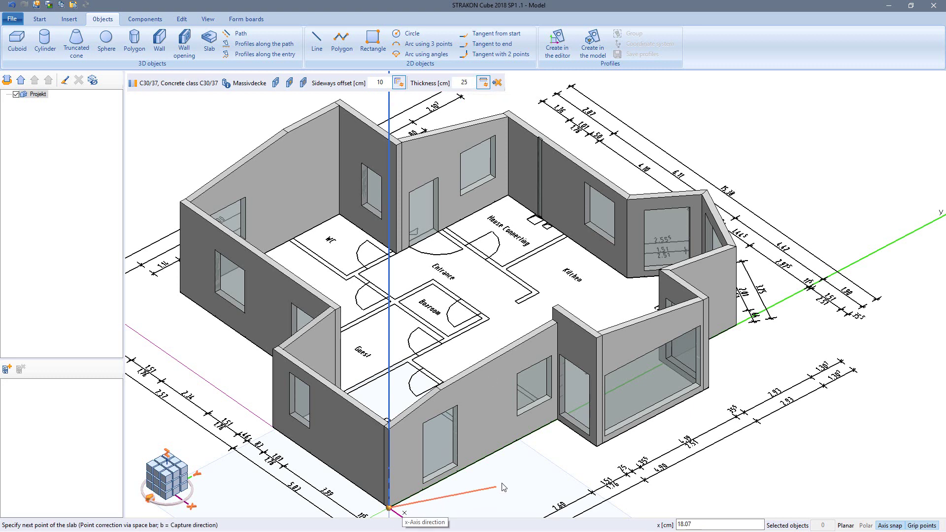
left_click(557, 419)
left_click(597, 446)
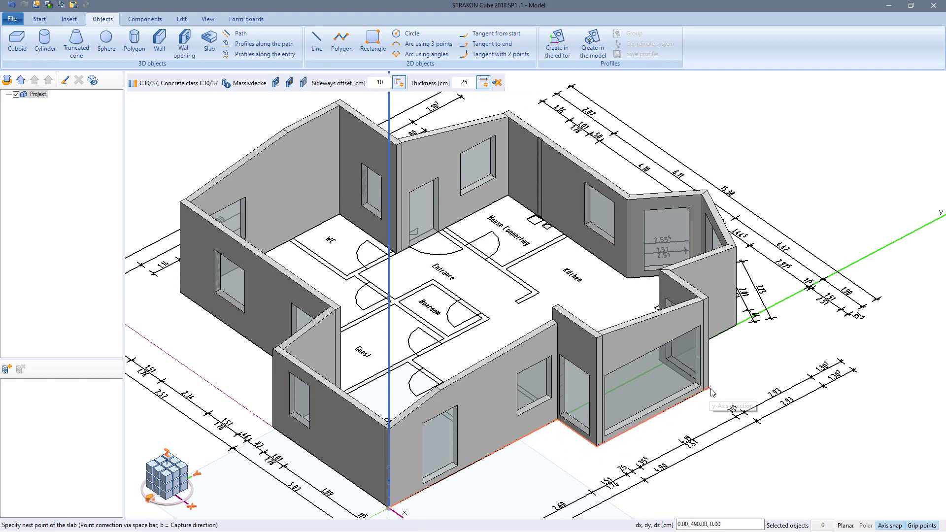
left_click(710, 390)
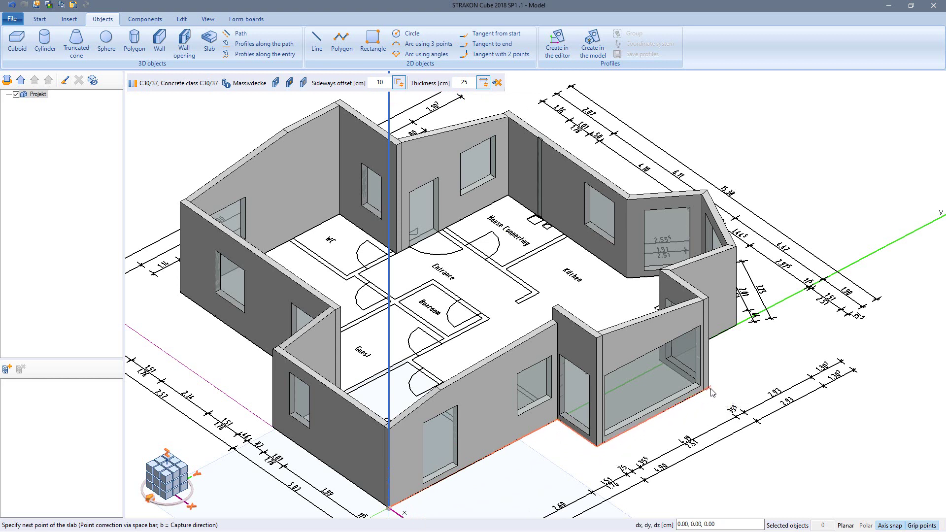
left_click(400, 83)
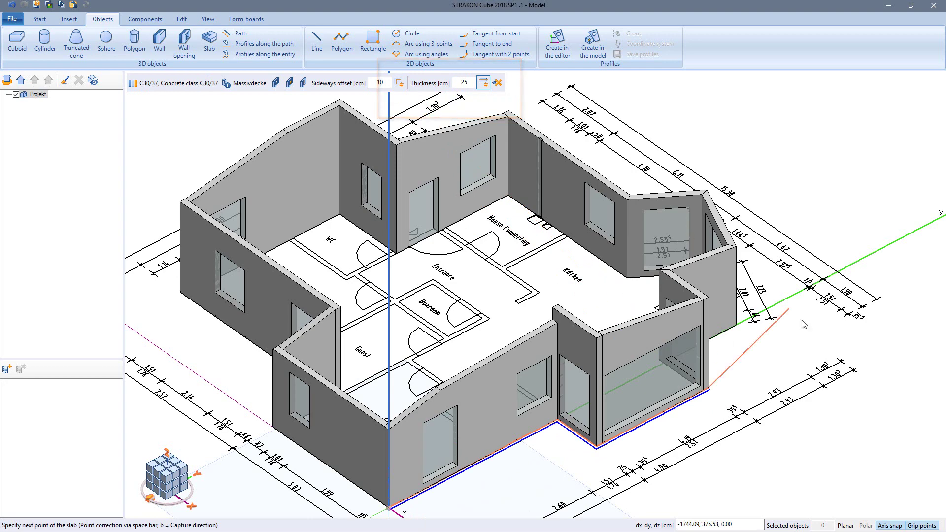
Step: Complete the slab outline around the remaining outer wall corners and reverse the slab thickness direction so it extends downward
middle_click_drag(799, 320, 679, 284)
left_click(680, 284)
middle_click_drag(728, 338, 526, 359)
middle_click_drag(637, 344, 394, 392)
left_click(544, 391)
left_click(610, 414)
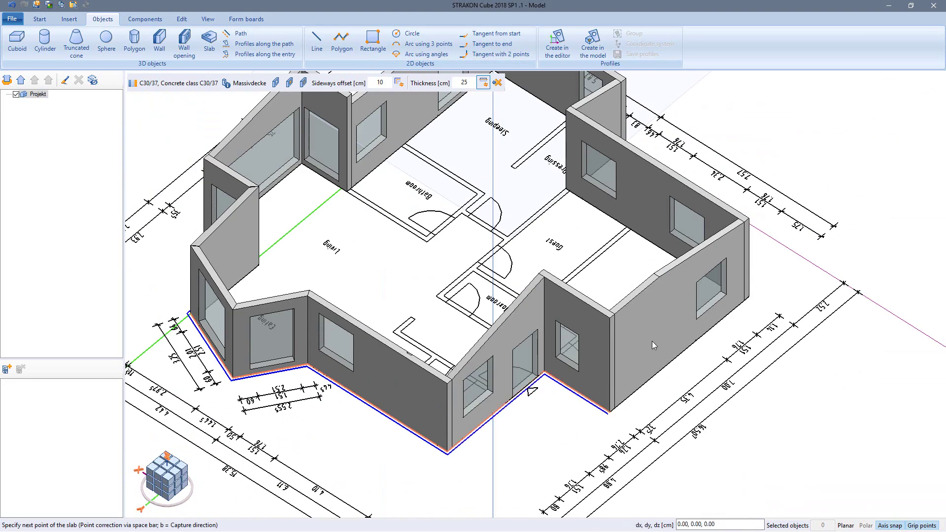
middle_click_drag(651, 341, 497, 394)
left_click(585, 510)
middle_click_drag(698, 383, 371, 374)
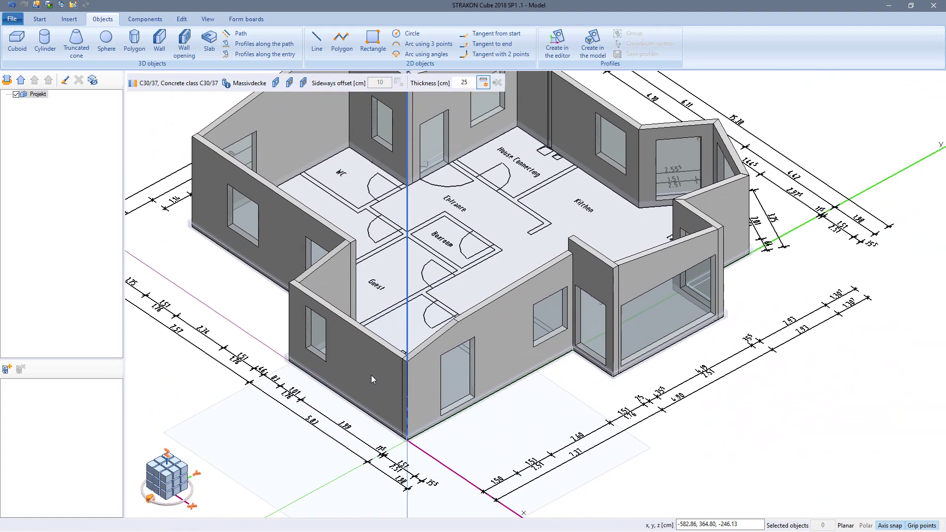
left_click(485, 83)
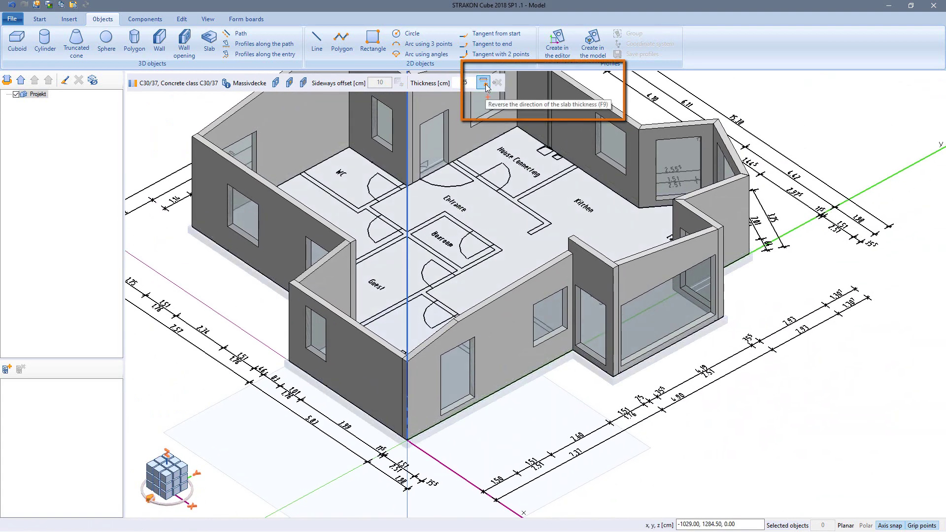
Step: Cut the 40 × 40 cm shaft recess and the smaller 25 cm wide recess from the slab in House Connecting, and finish the slab
middle_click_drag(554, 184, 501, 262)
scroll(501, 239, "up", 6)
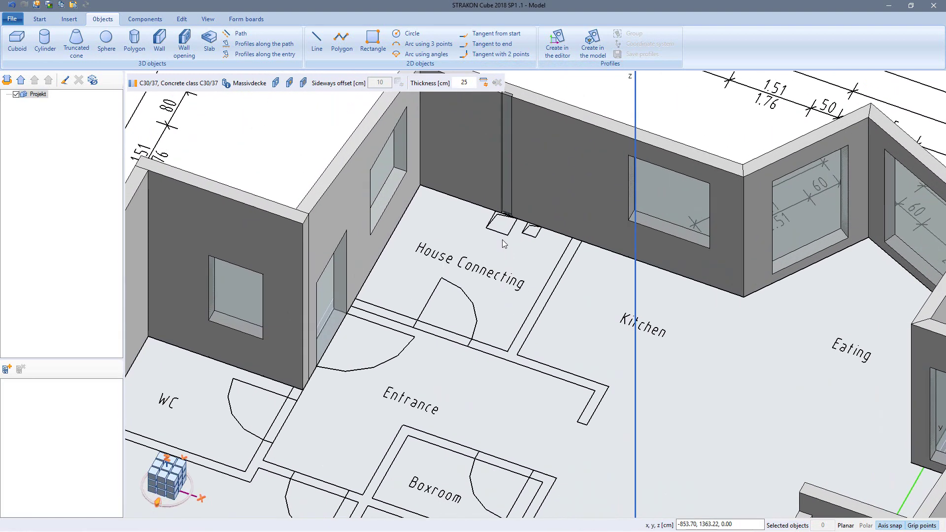
left_click(513, 230)
left_click(529, 201)
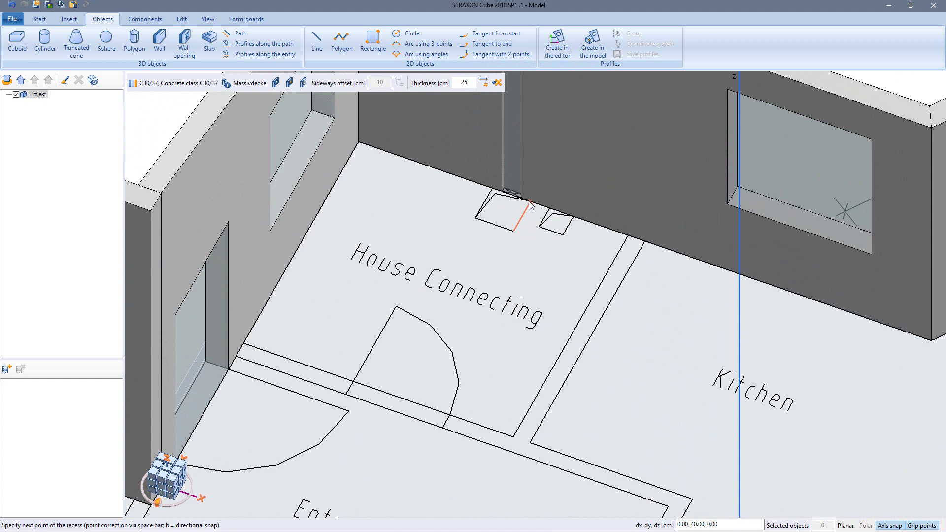
left_click(488, 195)
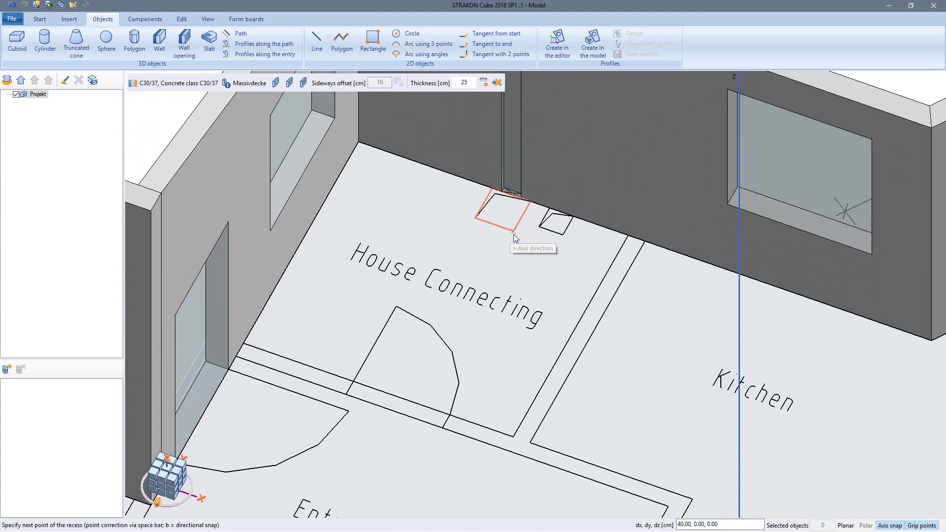
left_click(549, 211)
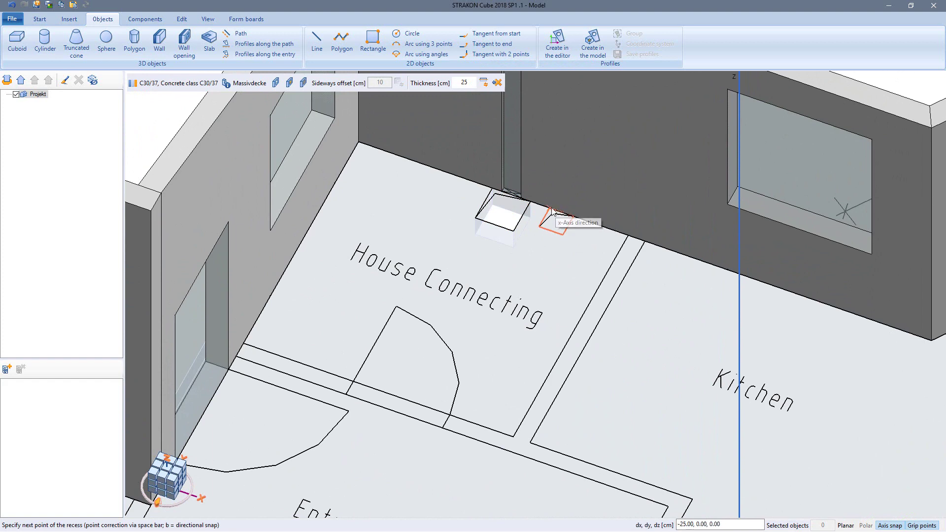
left_click(573, 217)
right_click(537, 266)
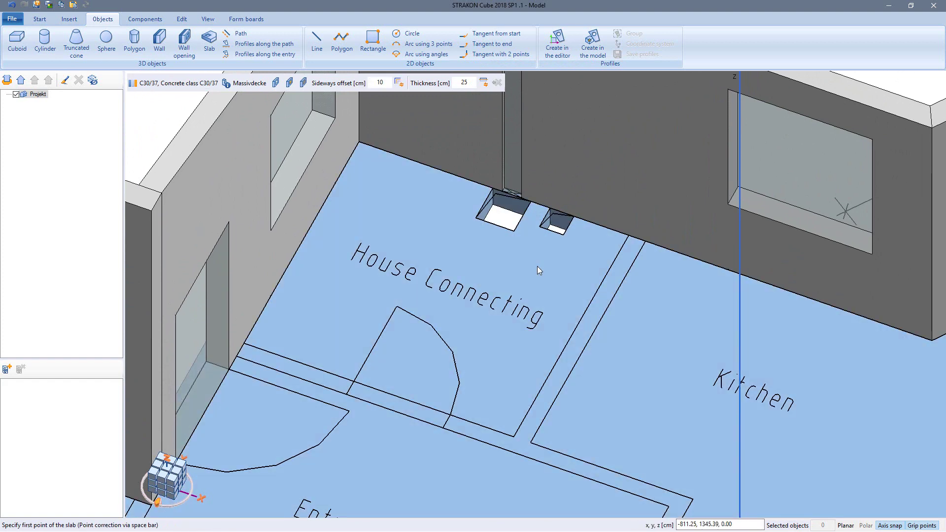
scroll(531, 259, "down", 3)
scroll(527, 255, "down", 3)
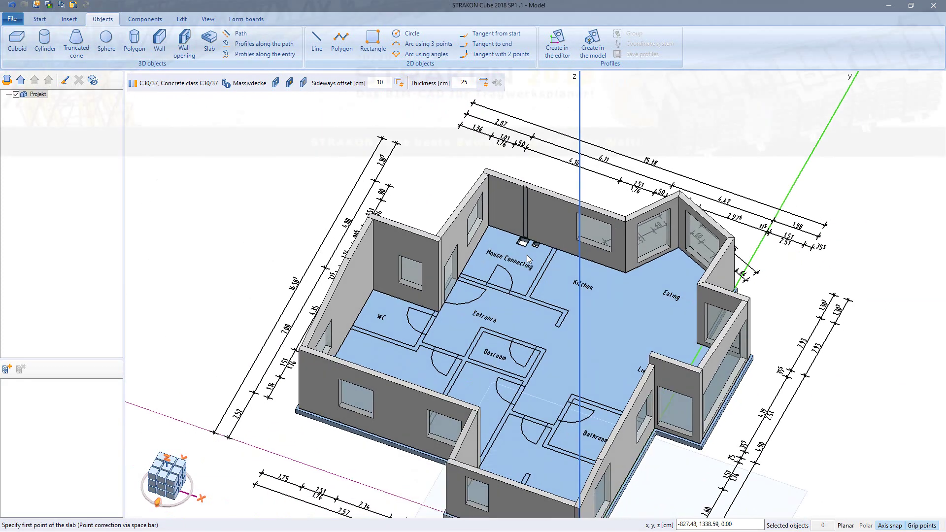